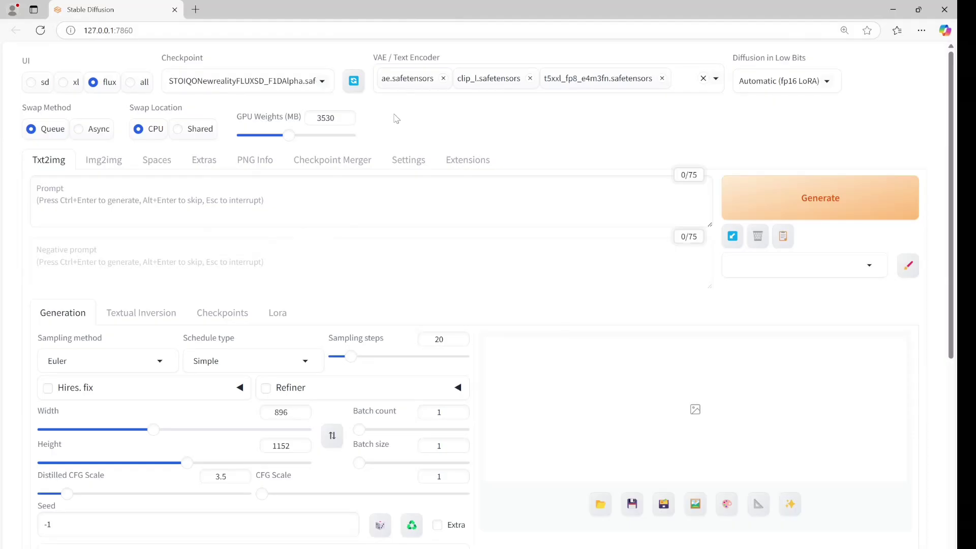
Keep the Flux checkpoint and Automatic (fp16 LoRA) low-bits mode, and enter 3500 MB for GPU Weights.
click(324, 81)
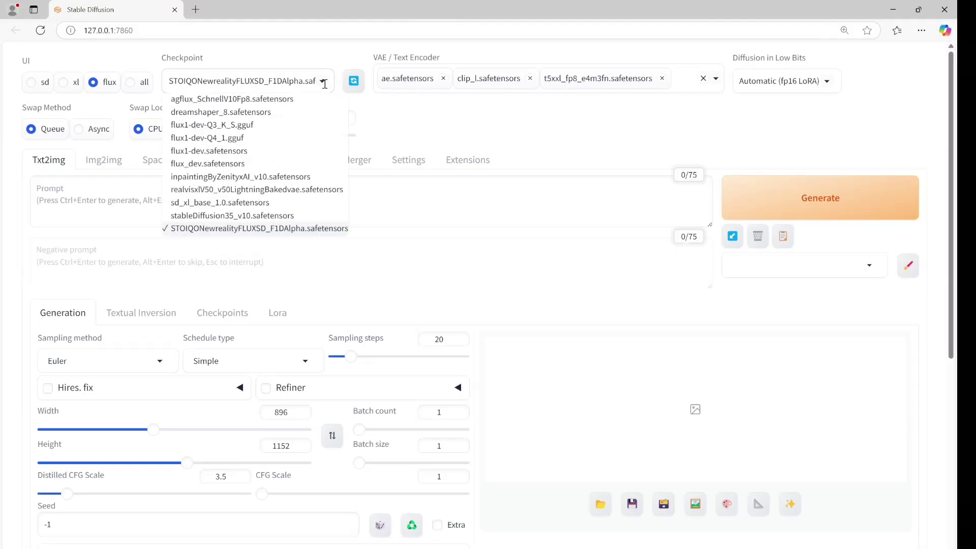
click(274, 229)
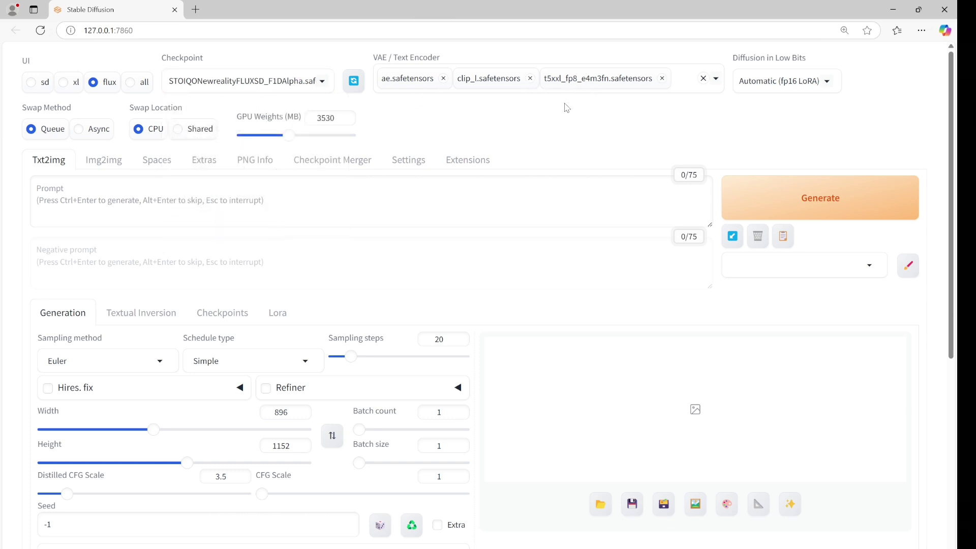
click(832, 81)
click(789, 114)
drag(339, 120, 306, 119)
text(3500)
Confirm GPU Weights 3500, choose the [Forge] Flux Realistic sampler, and set size to 832 × 1216.
click(395, 134)
click(158, 359)
click(111, 329)
drag(289, 413, 265, 412)
text(832)
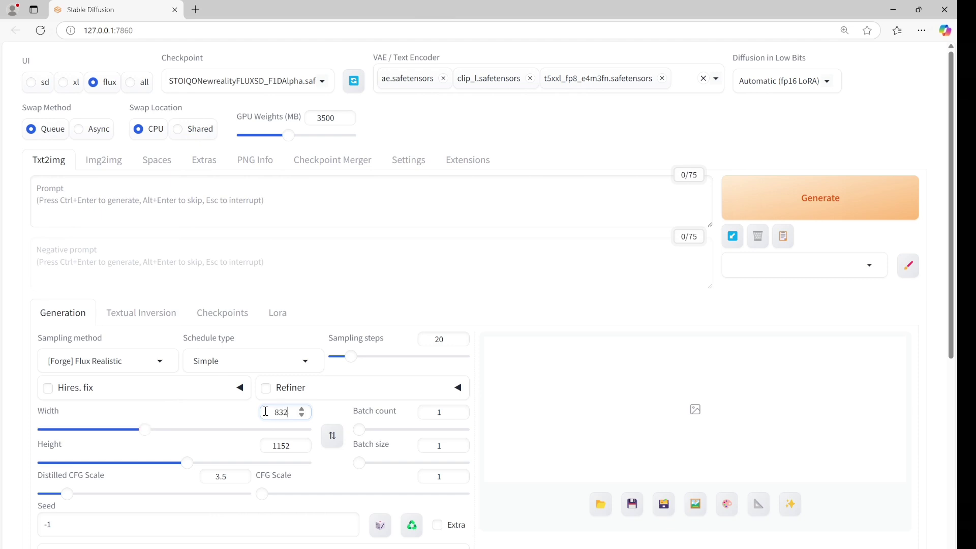
drag(291, 445, 271, 443)
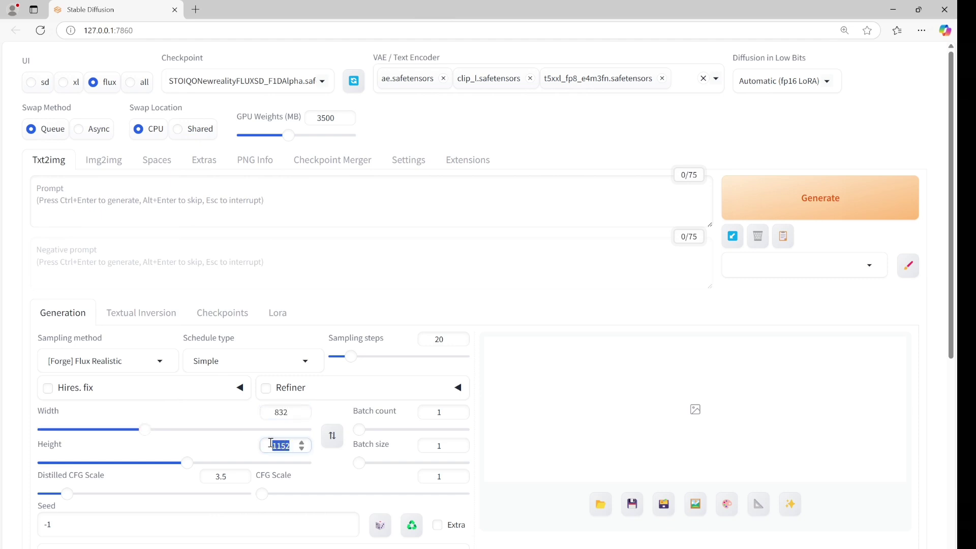
text(1216)
click(511, 454)
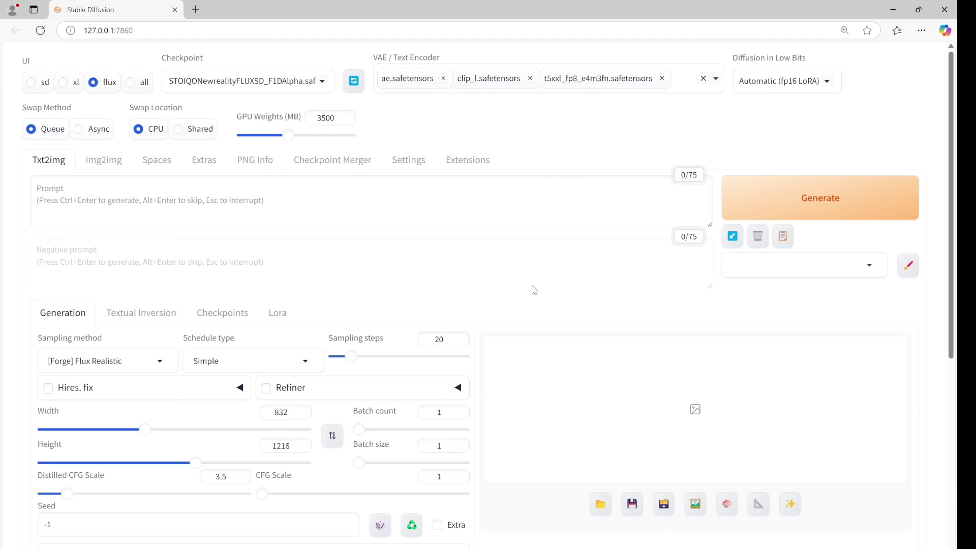
Copy the eagle image's prompt from the Civitai page and return to Forge.
click(572, 545)
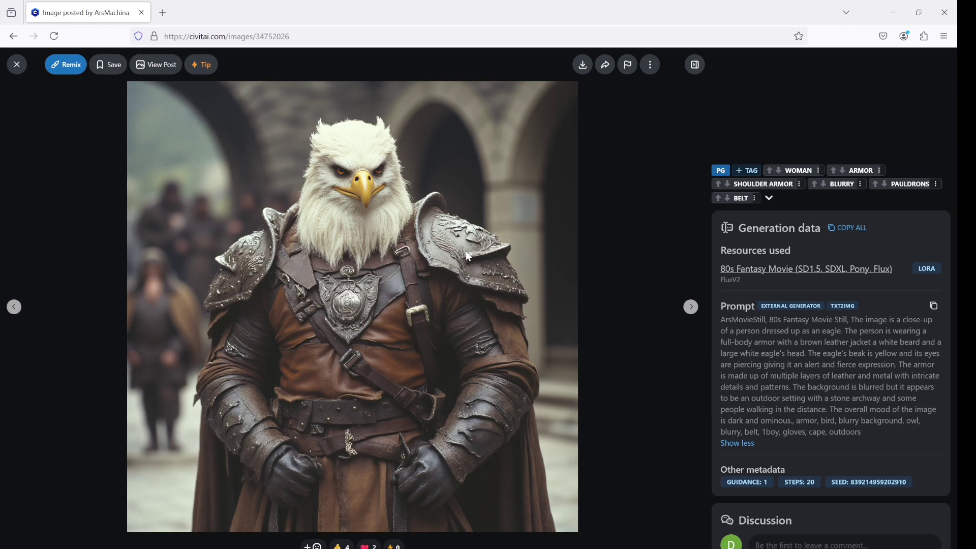
click(934, 307)
key(alt+Tab)
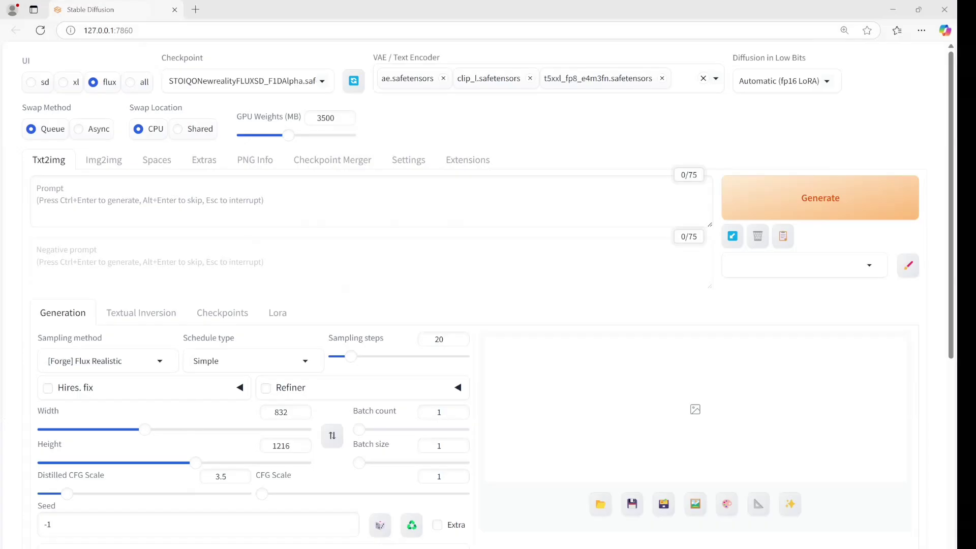
Paste the copied eagle warrior prompt into the Prompt box and bring up Task Manager.
right_click(246, 192)
click(299, 299)
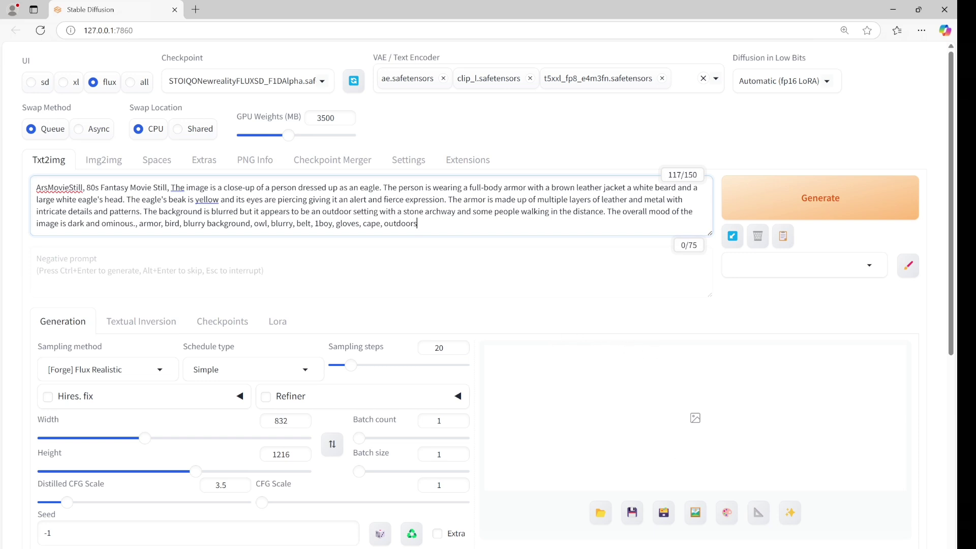
key(ctrl+shift+Escape)
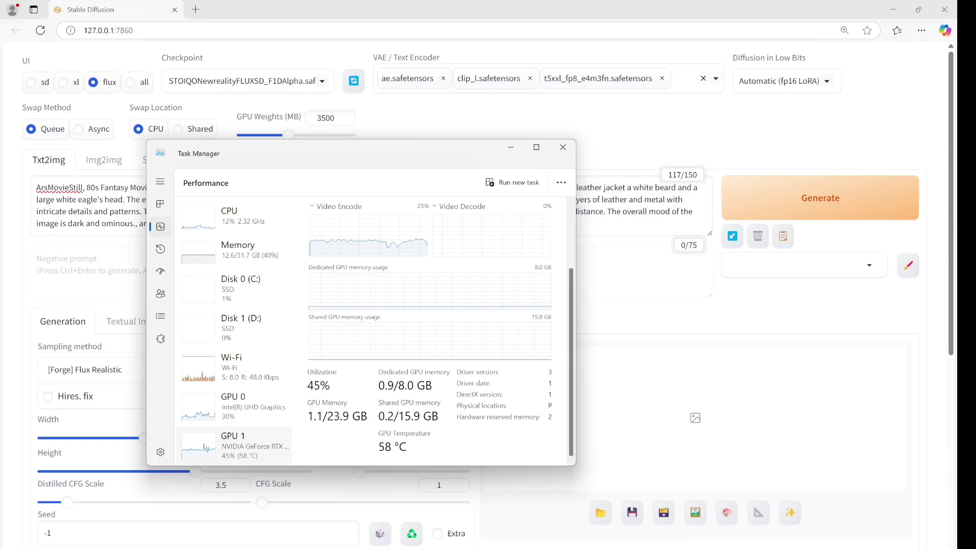
key(alt+Tab)
scroll(631, 290, up, 6)
scroll(632, 285, up, 6)
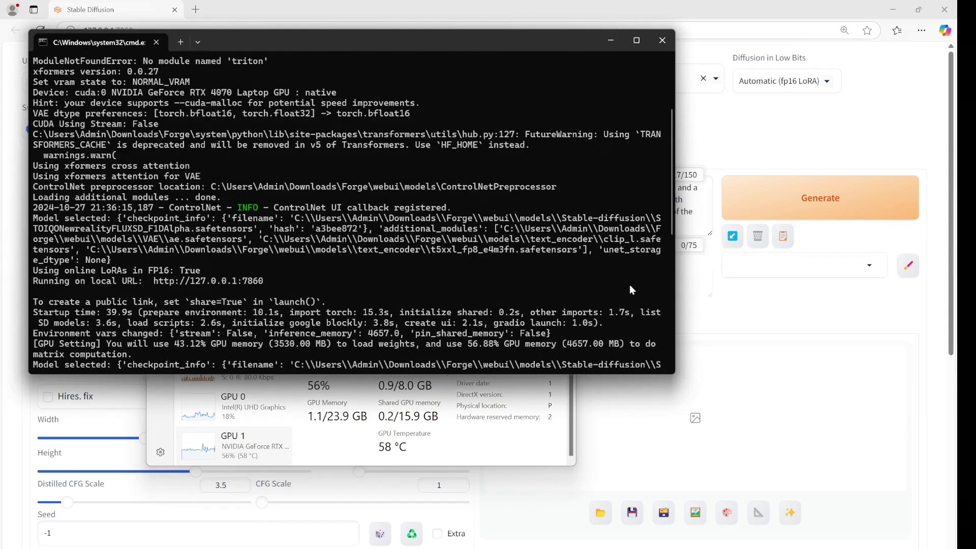
scroll(512, 269, down, 4)
scroll(338, 260, up, 4)
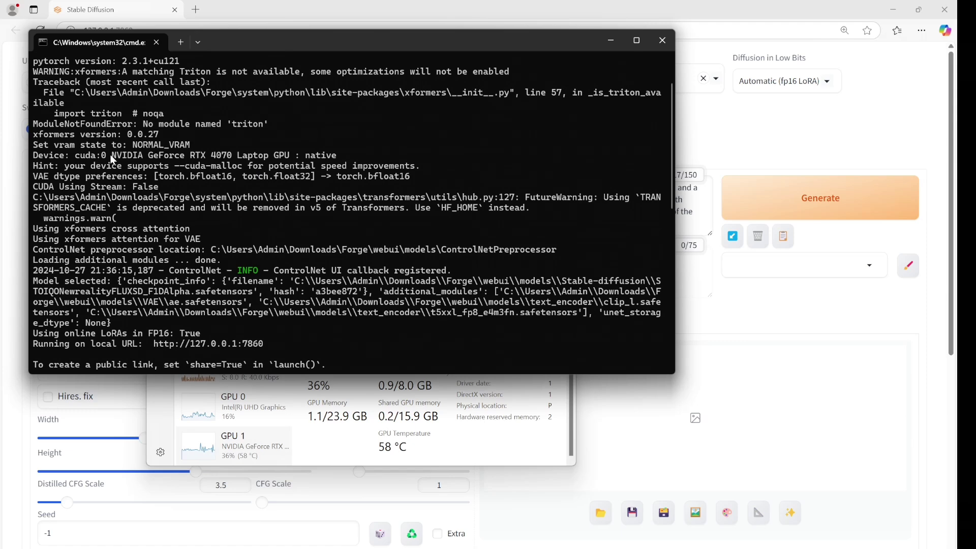
drag(108, 155, 293, 161)
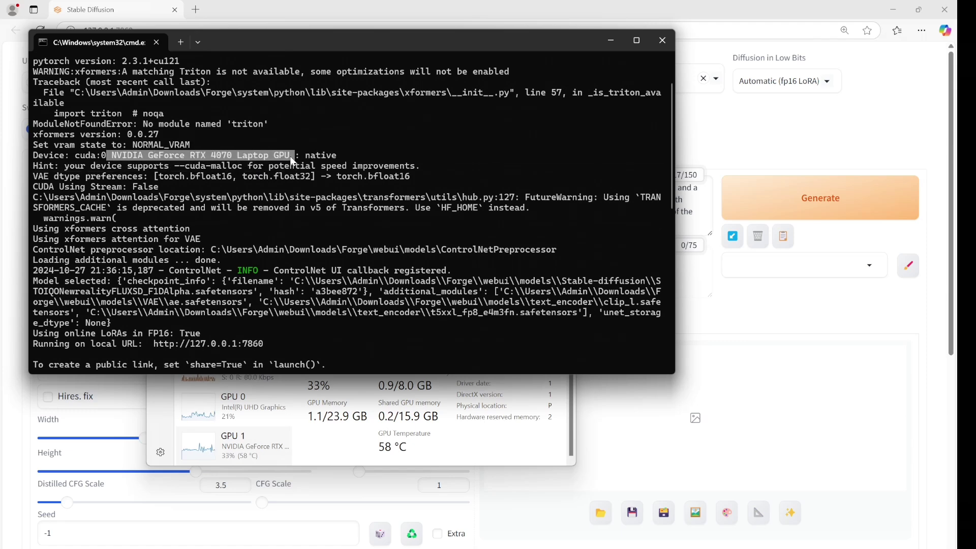
scroll(178, 115, up, 1)
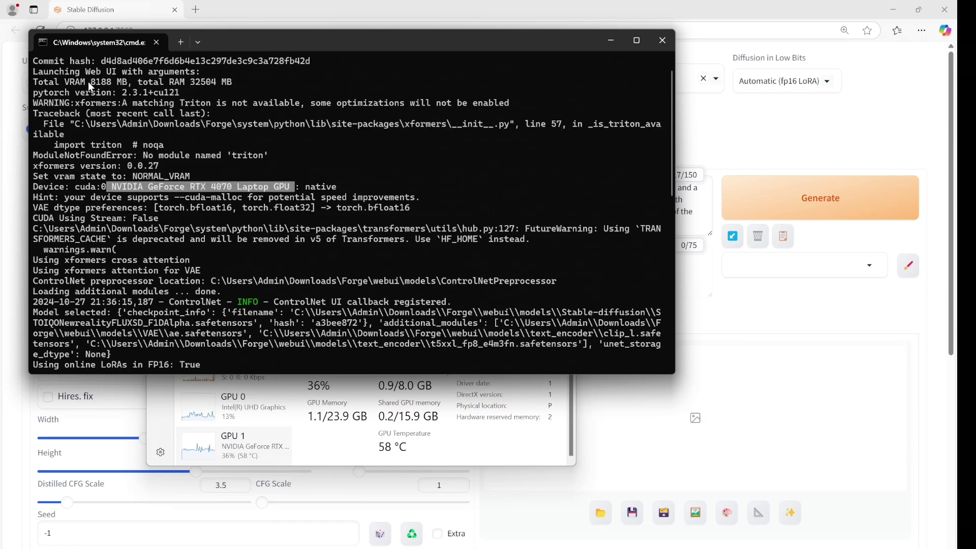
drag(87, 82, 230, 88)
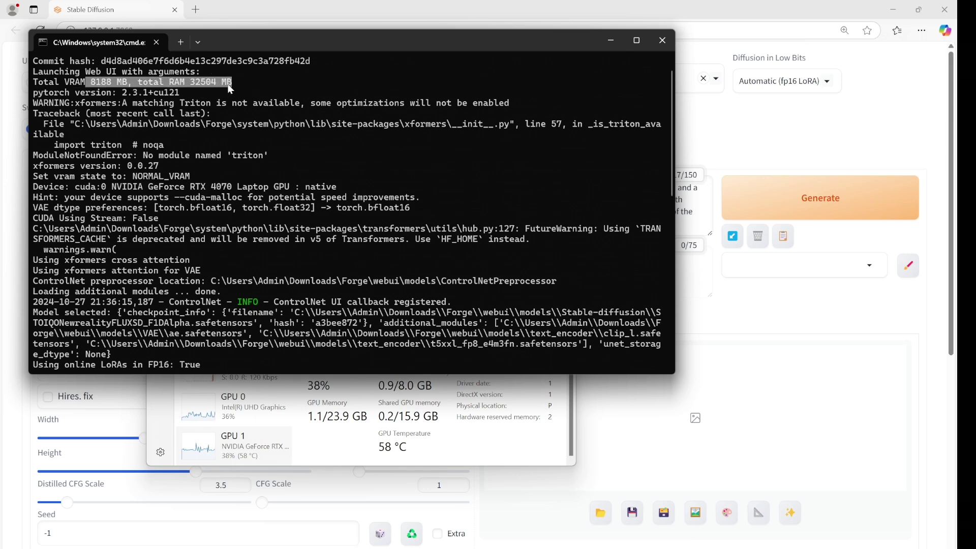
click(611, 40)
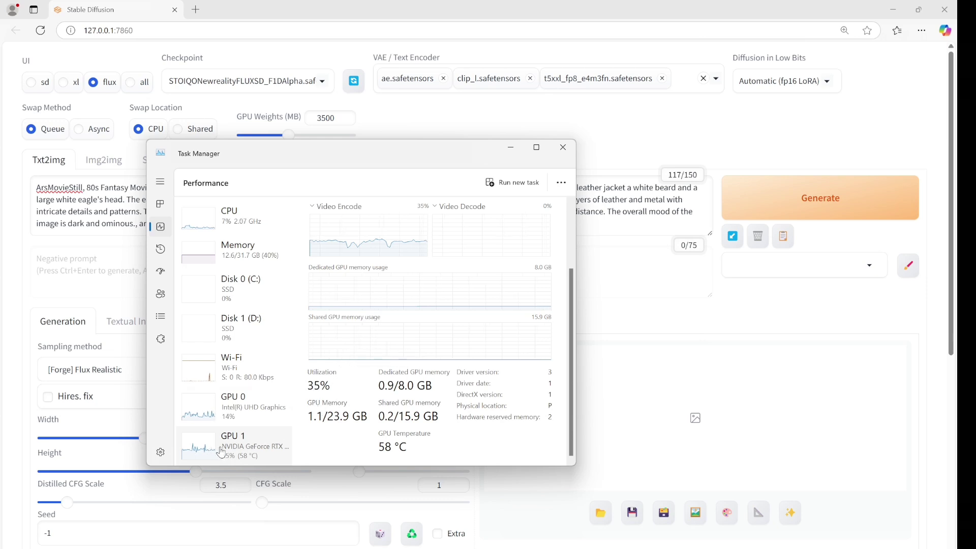
Start generating the eagle warrior image and place Task Manager beside the Forge page.
click(777, 216)
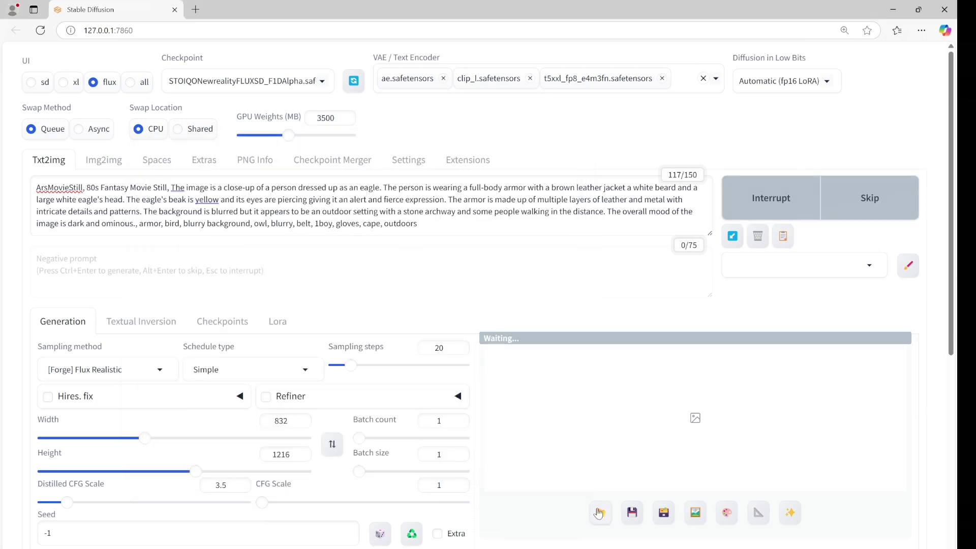
click(661, 511)
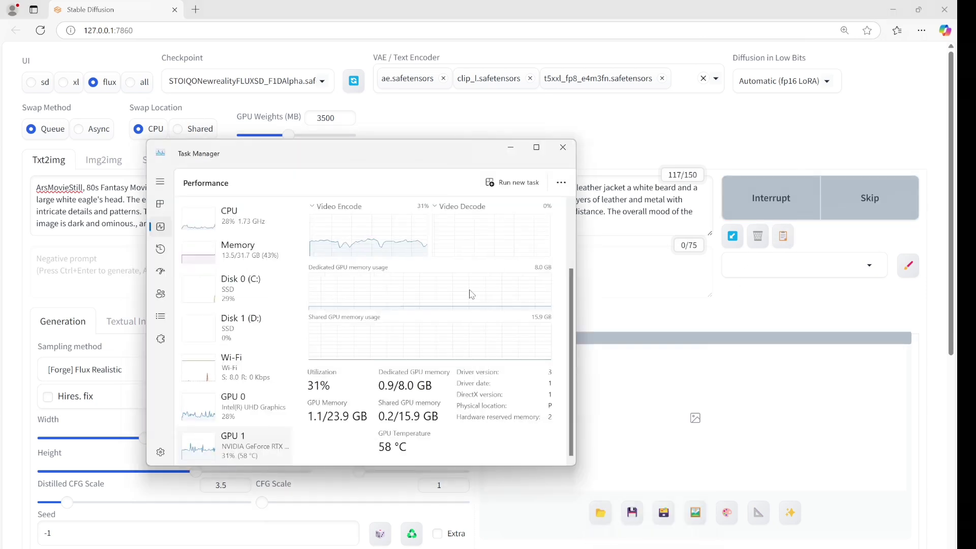
drag(438, 158, 463, 162)
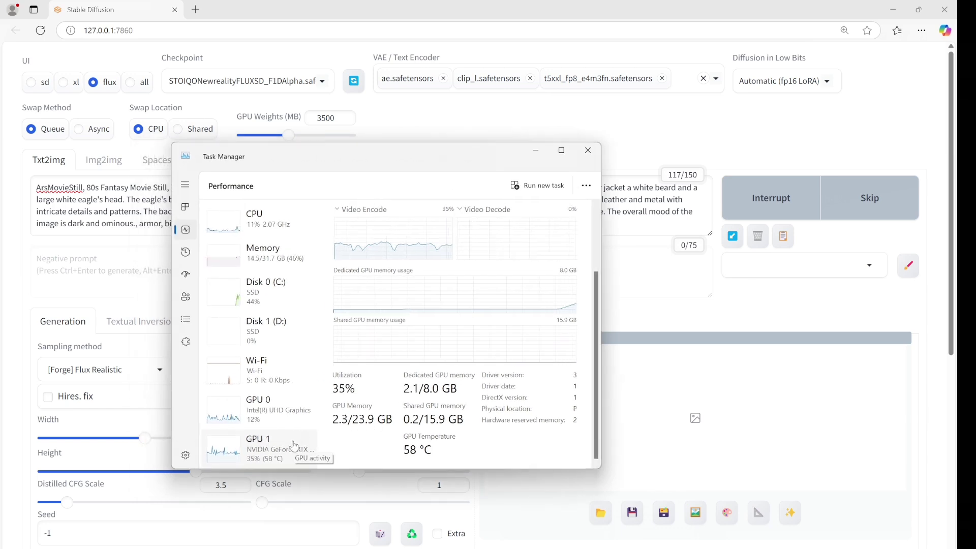
scroll(405, 433, up, 1)
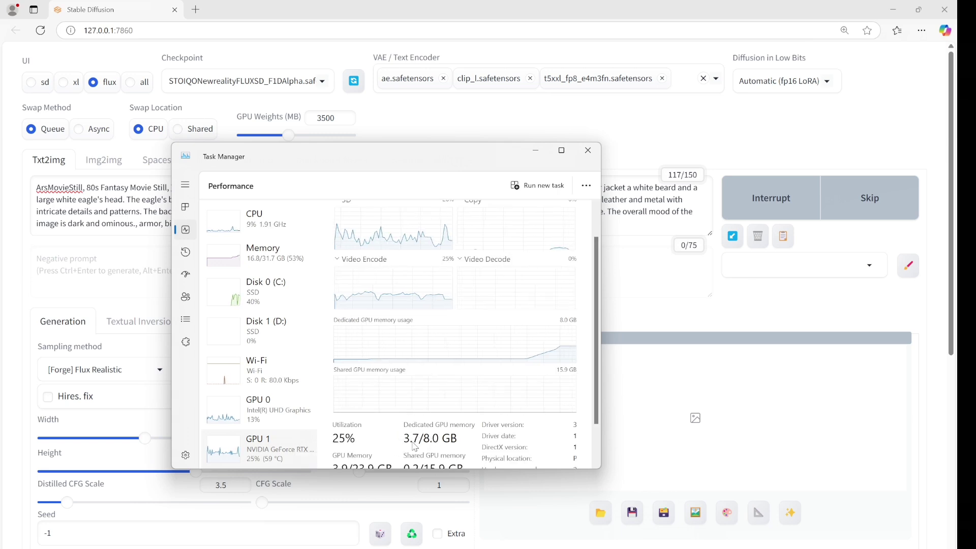
drag(465, 155, 510, 160)
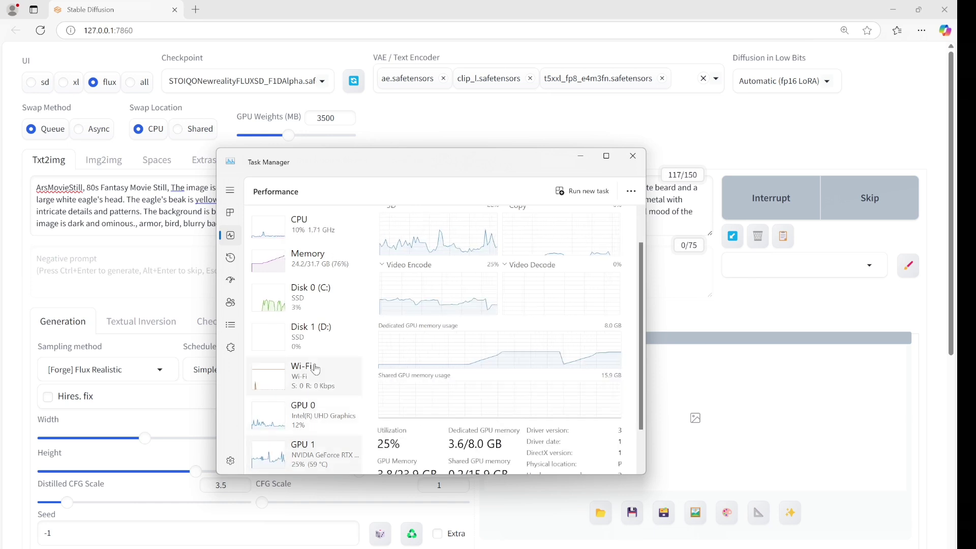
Check memory and GPU 1 usage during the render, then view the finished eagle image full-screen.
click(305, 257)
click(305, 453)
scroll(466, 398, down, 2)
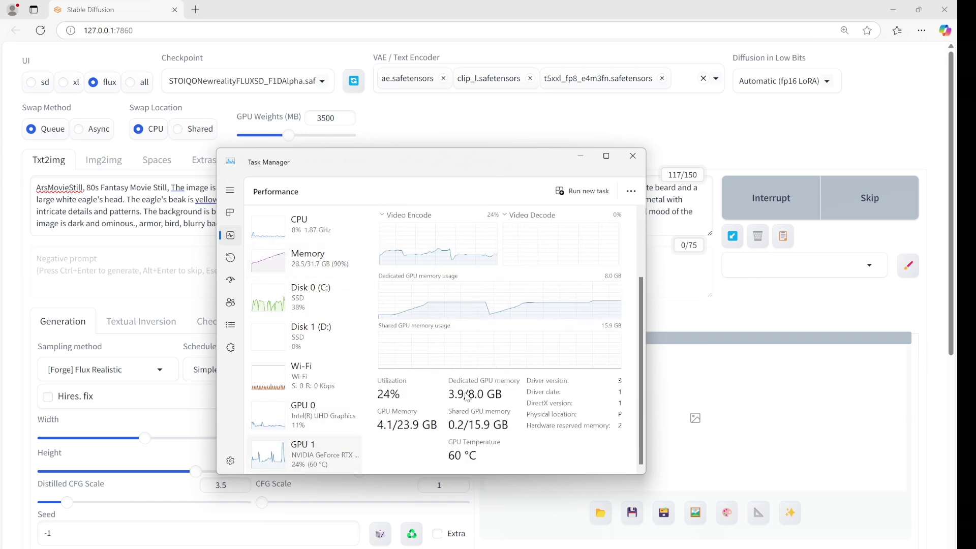
drag(467, 398, 273, 407)
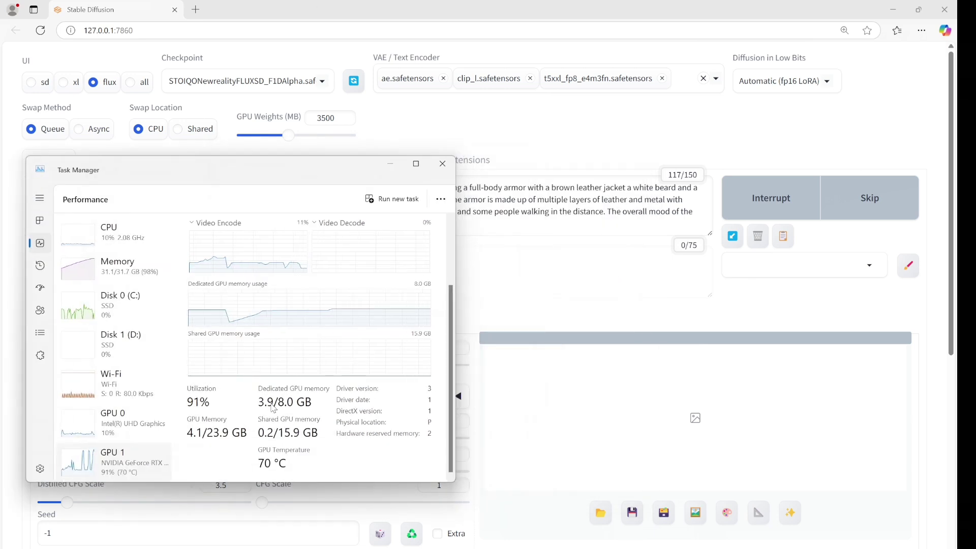
scroll(271, 422, up, 1)
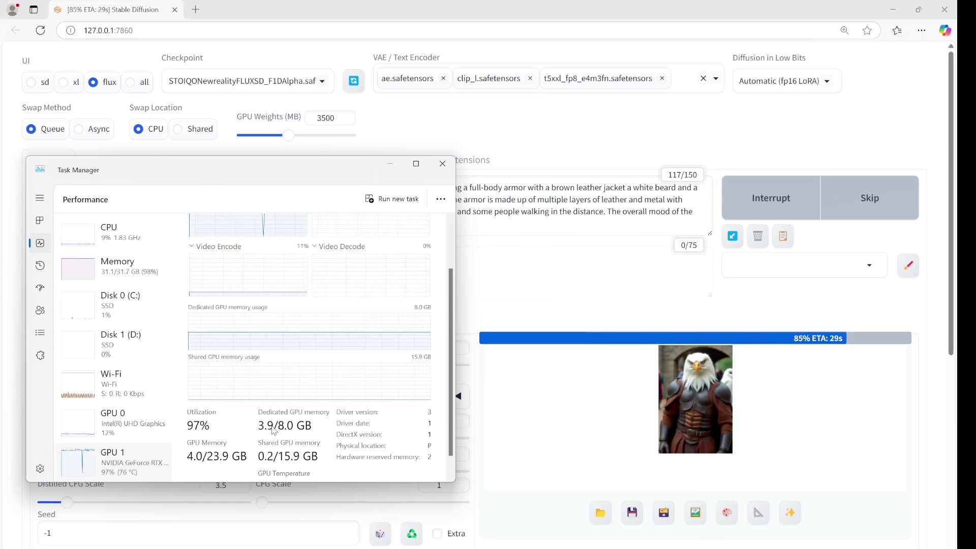
scroll(493, 130, down, 3)
click(492, 130)
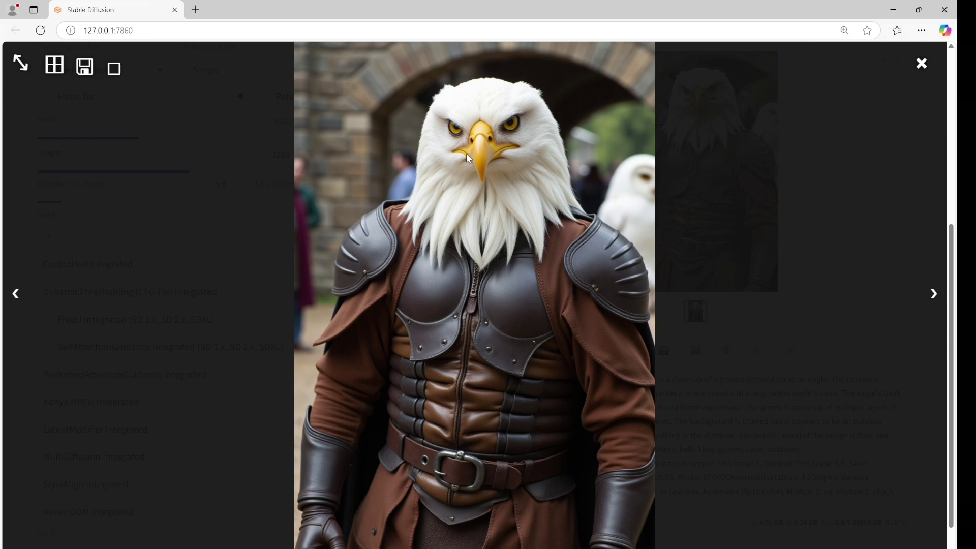
Close the full-size eagle image and highlight the 2 min. 56.0 sec. generation time.
click(478, 209)
drag(527, 503, 571, 504)
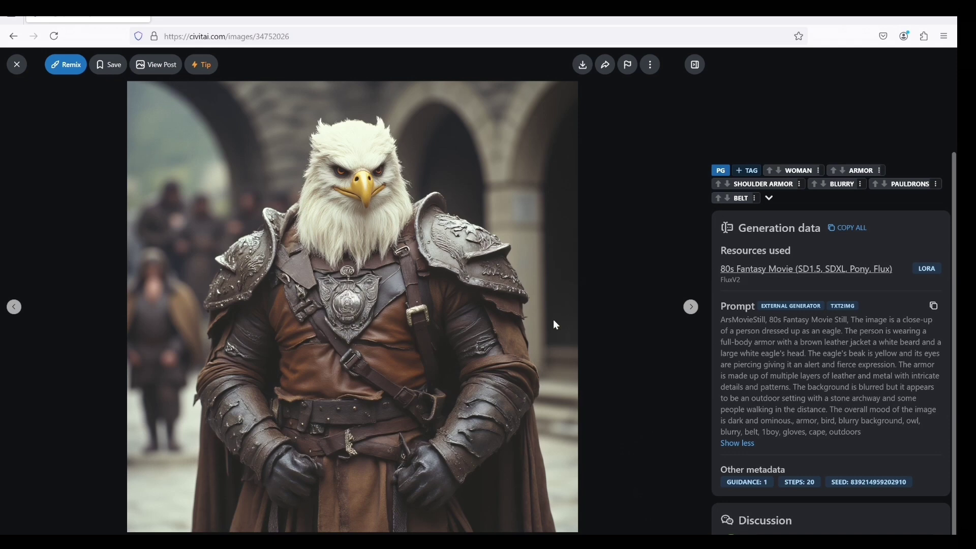
Copy the eagle prompt again from Civitai and switch back to the Forge page.
click(936, 310)
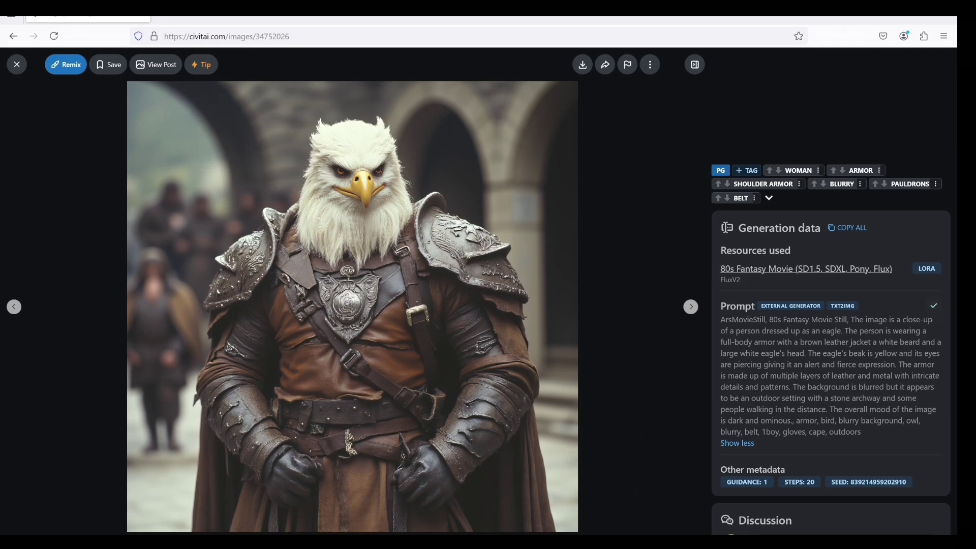
key(alt+Tab)
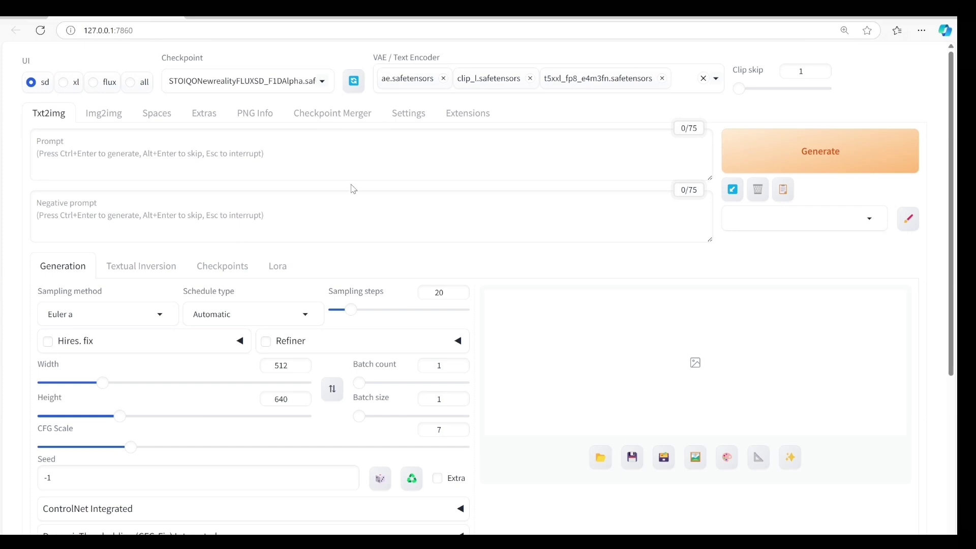
Paste the eagle warrior prompt and choose the [Forge] Flux Realistic sampler with Normal schedule.
right_click(272, 149)
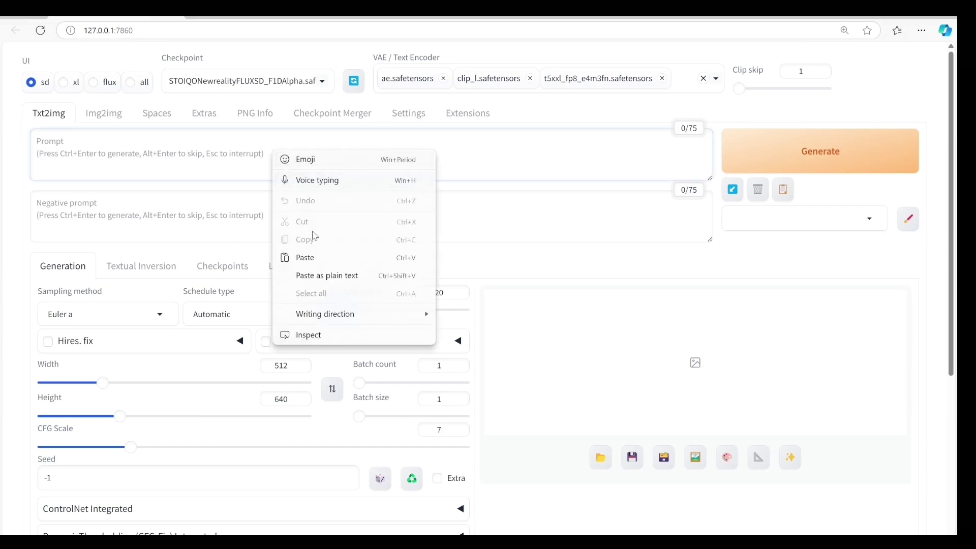
click(314, 258)
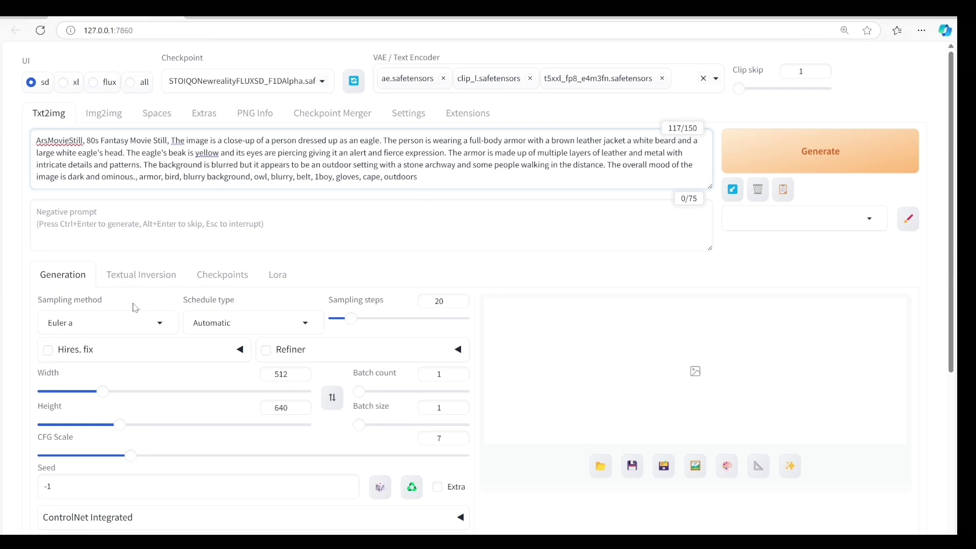
click(161, 325)
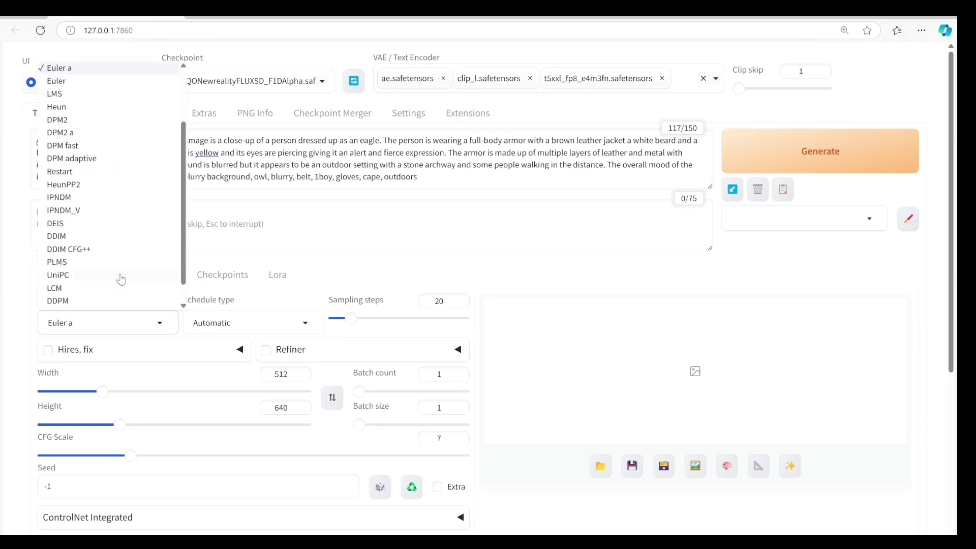
scroll(120, 279, down, 1)
click(107, 294)
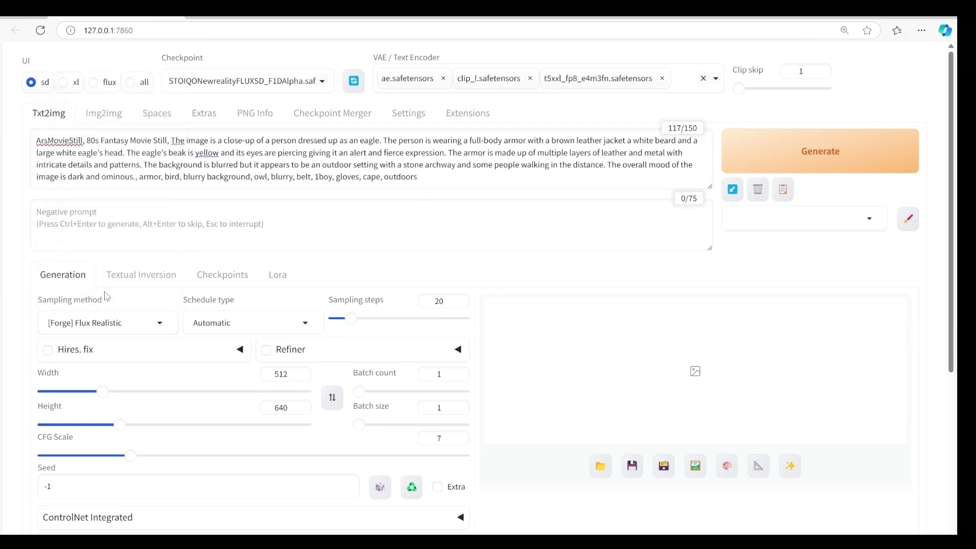
click(308, 326)
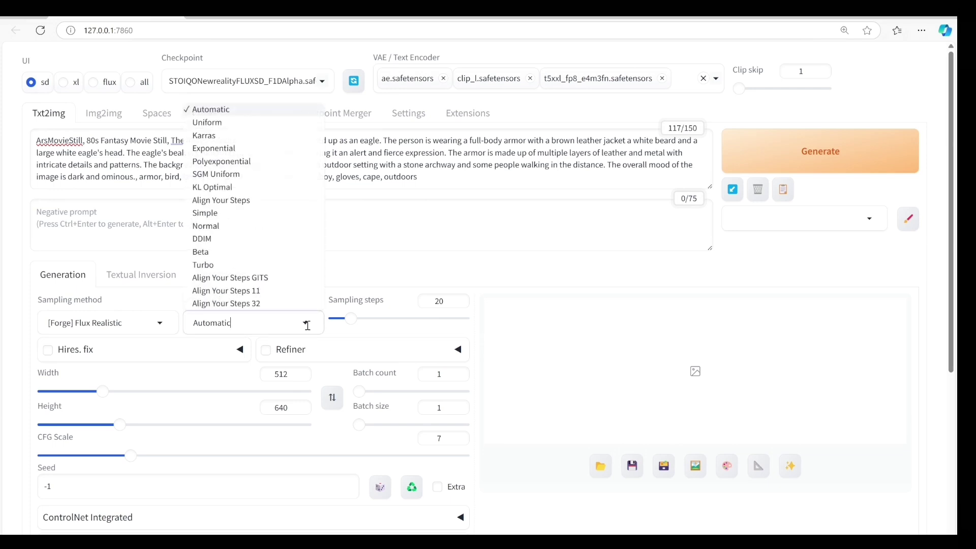
click(232, 227)
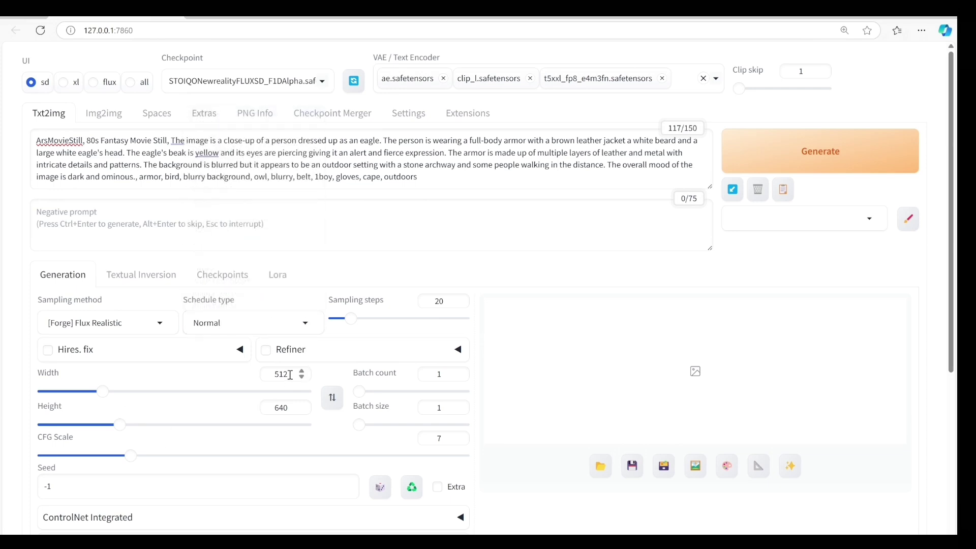
Set the size to 1216 × 832, lower CFG Scale to 1, and start generating.
drag(302, 375, 273, 375)
text(1216)
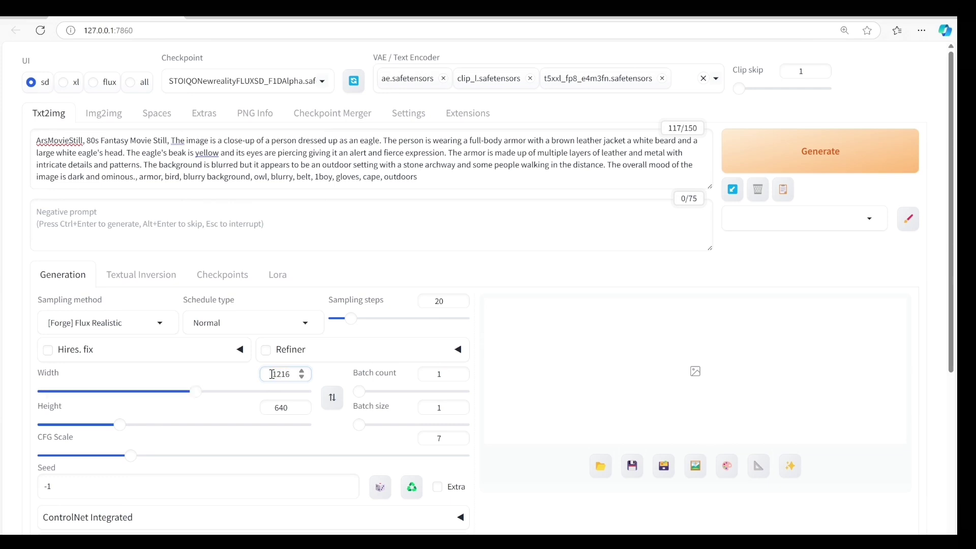
drag(301, 408, 254, 414)
text(832)
click(22, 439)
drag(131, 456, 29, 458)
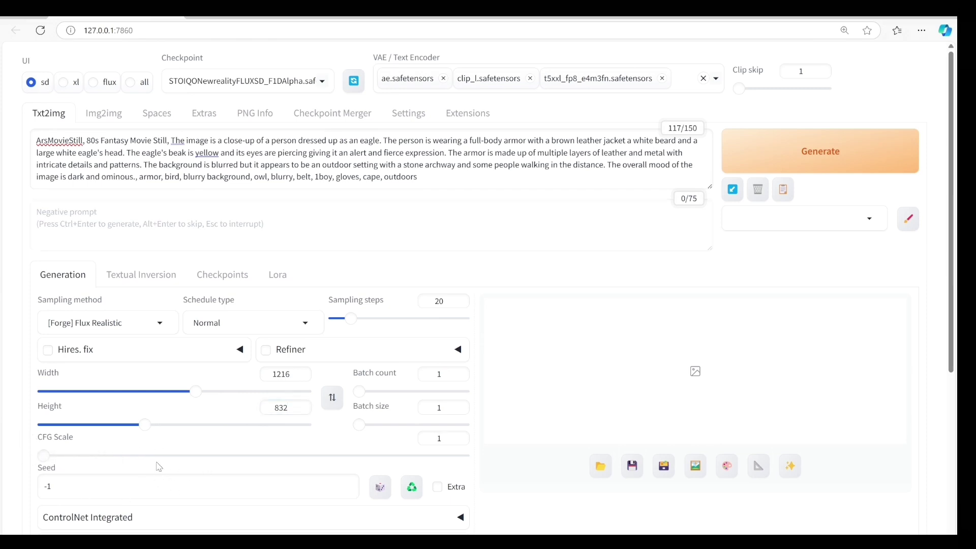
click(761, 163)
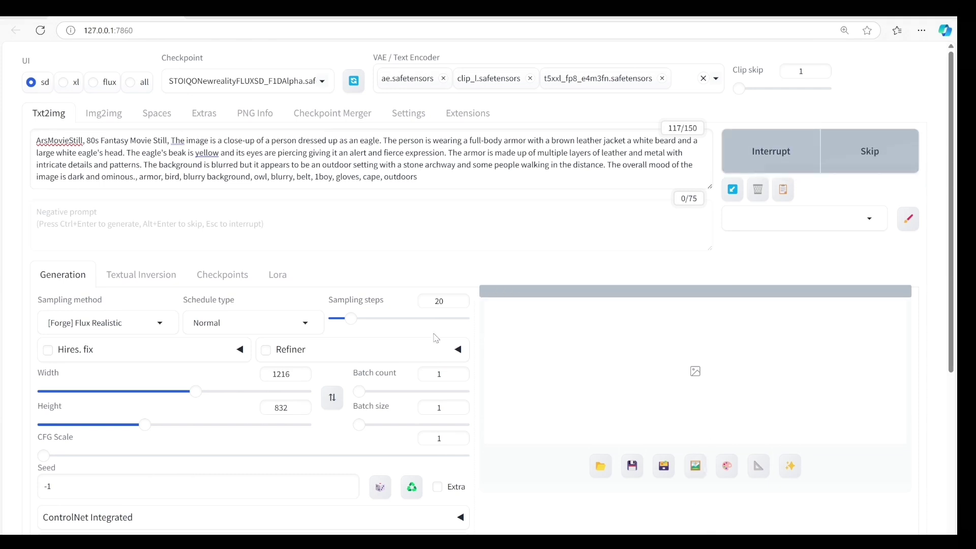
Watch NVIDIA GPU 1 in Task Manager's Performance view during the render, then return to the browser.
key(ctrl+shift+Escape)
click(75, 272)
click(148, 488)
scroll(291, 458, down, 3)
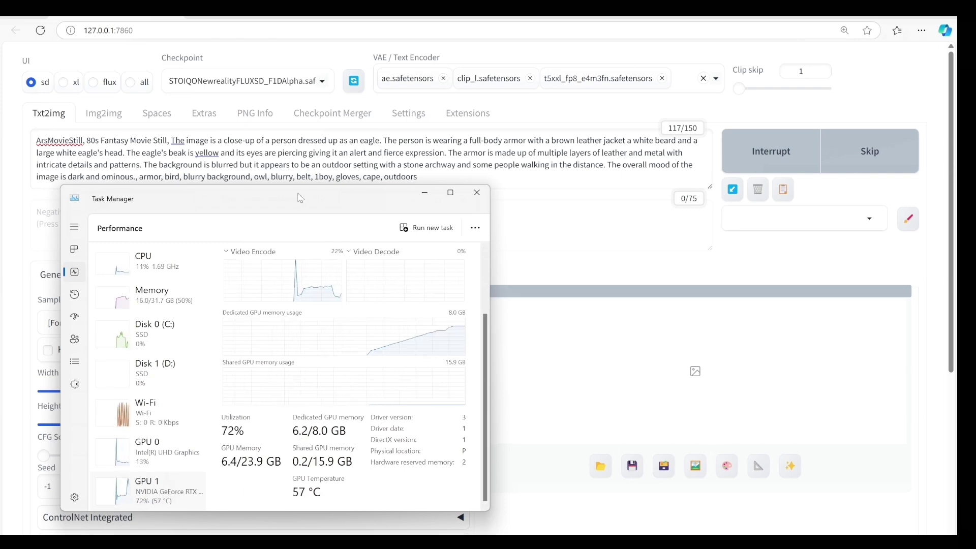
mouse_move(301, 198)
mouse_down()
mouse_move(585, 205)
mouse_move(360, 206)
mouse_move(317, 193)
mouse_up()
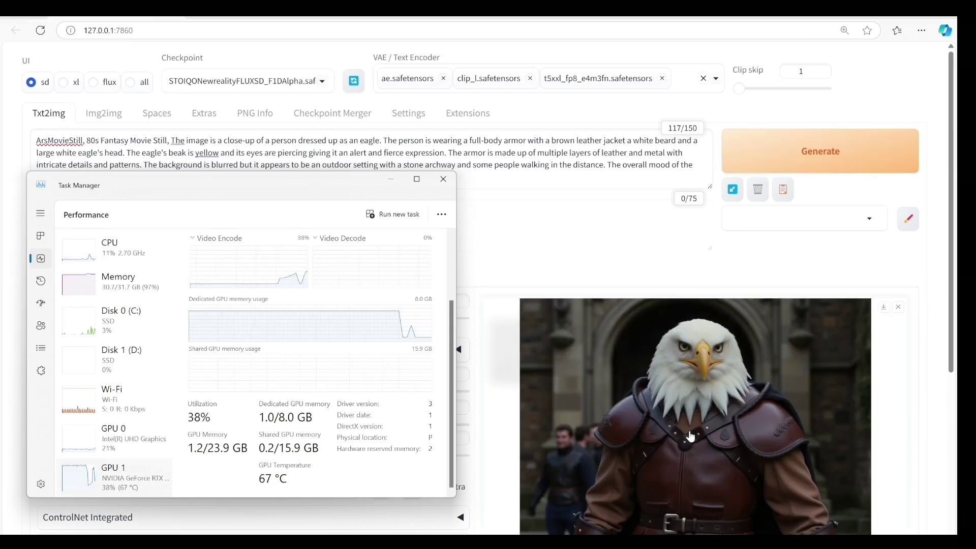
click(691, 397)
View the finished eagle warrior image full-size, close it, and select the whole prompt text.
click(578, 473)
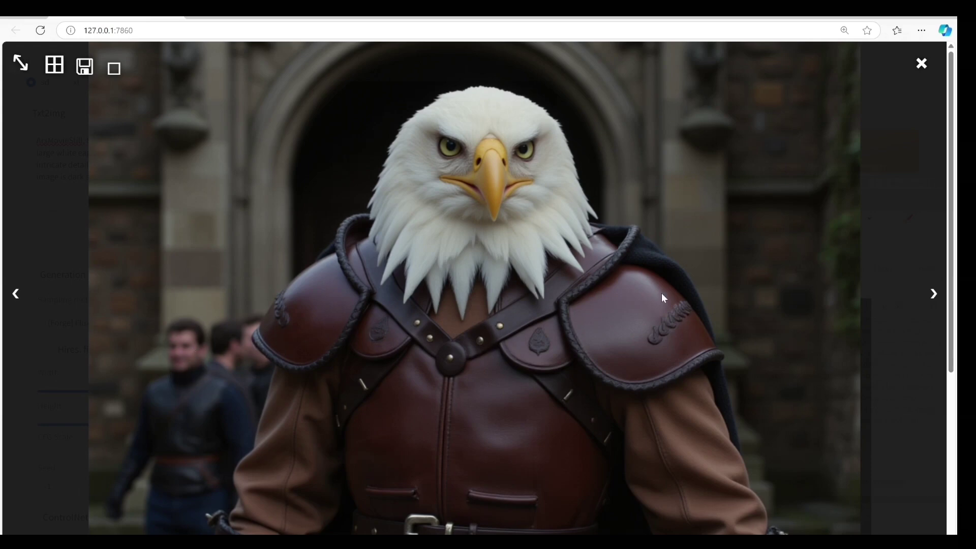
click(690, 280)
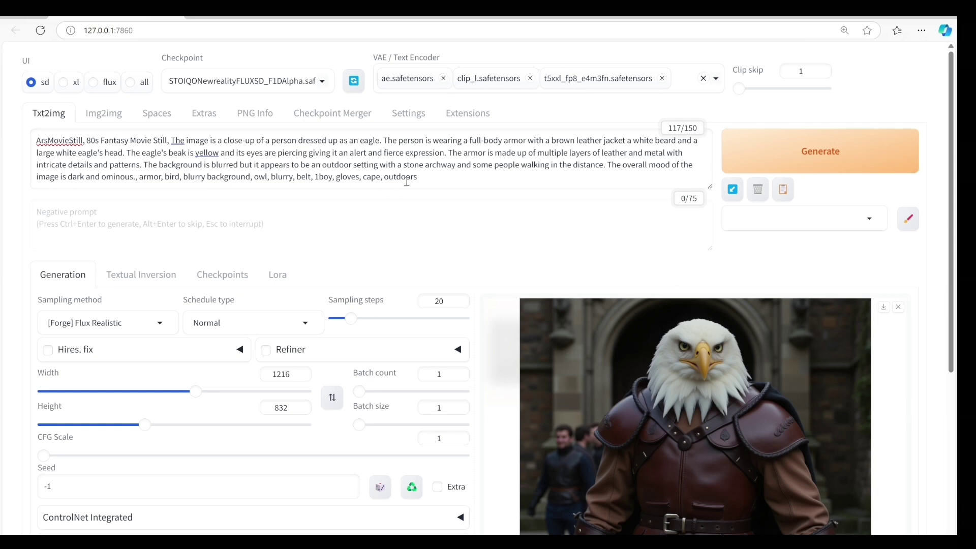
drag(432, 179, 27, 139)
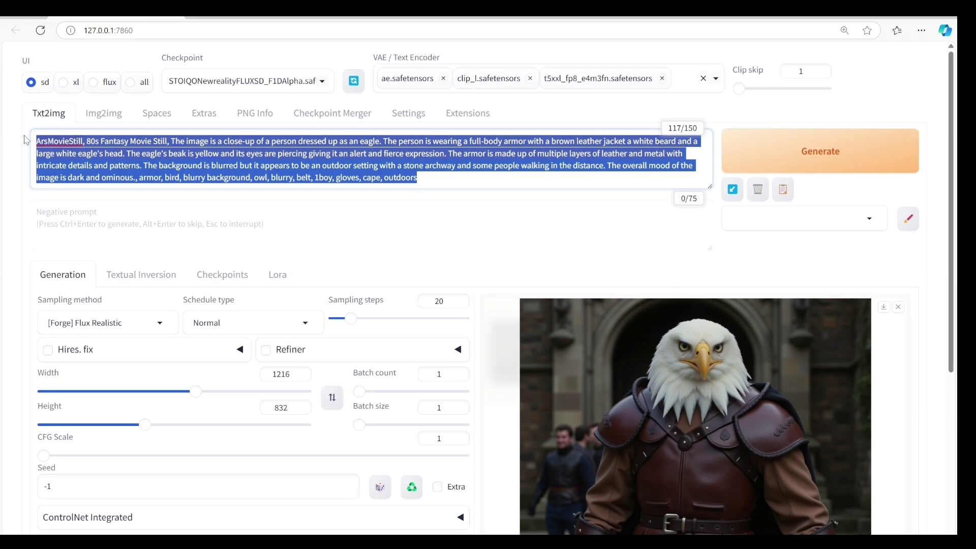
Swap in the pasted smiling woman 'Save The Earth' t-shirt prompt and start generating it.
key(BackSpace)
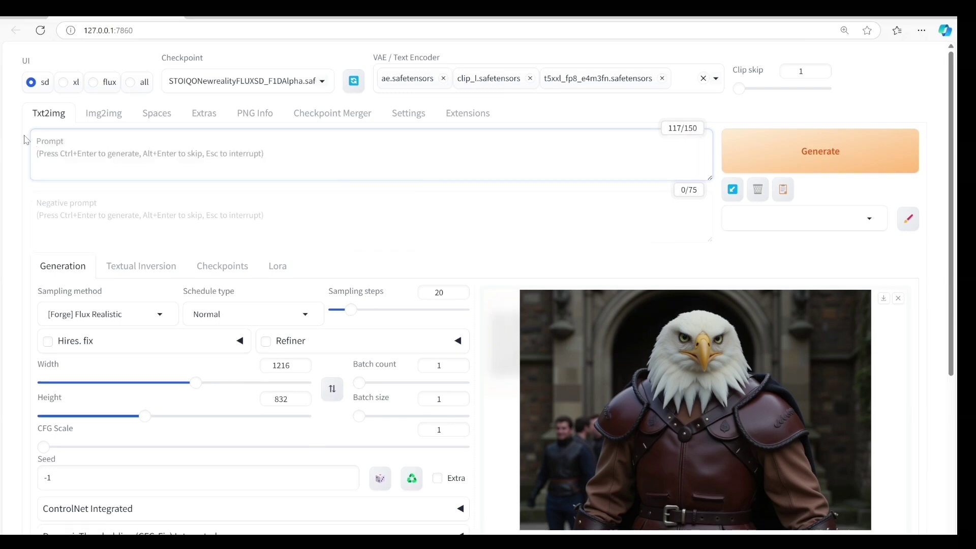
right_click(66, 142)
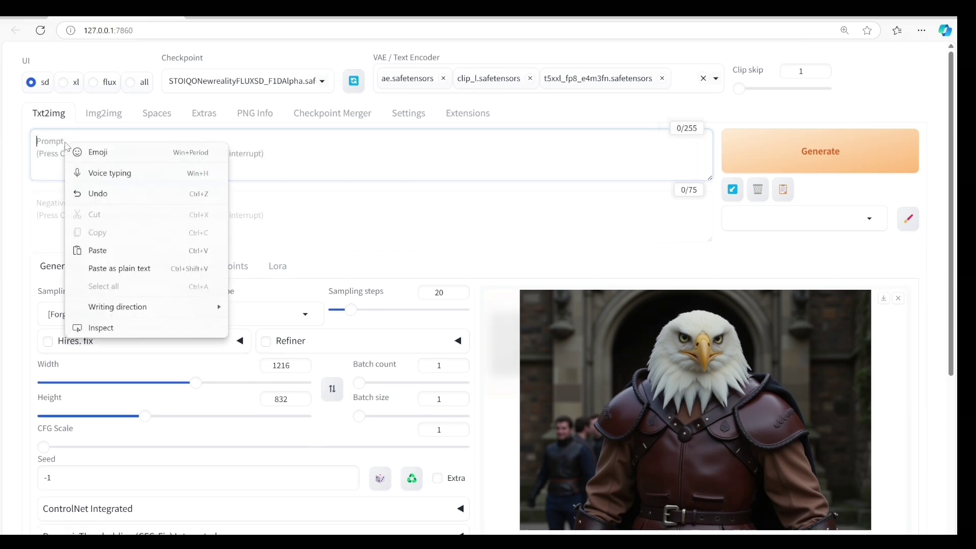
click(107, 251)
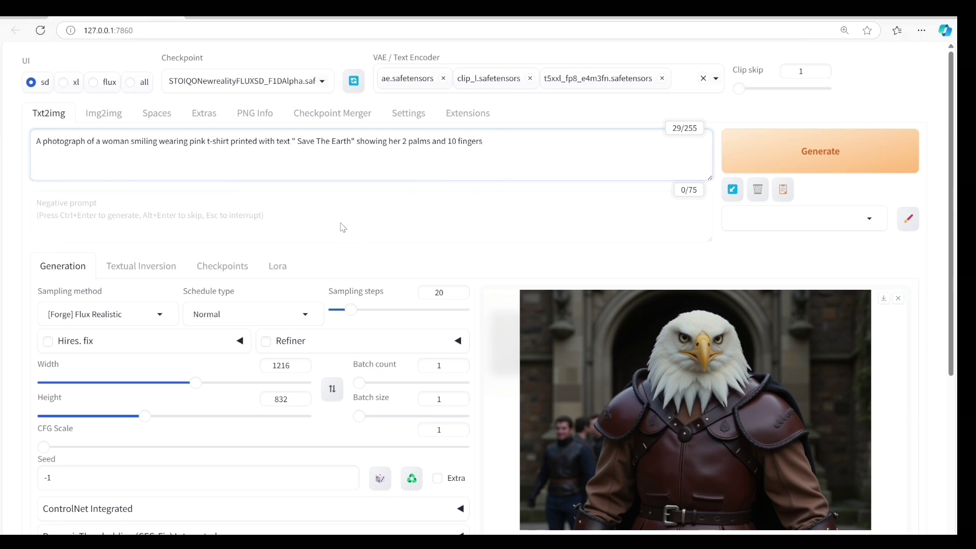
click(756, 159)
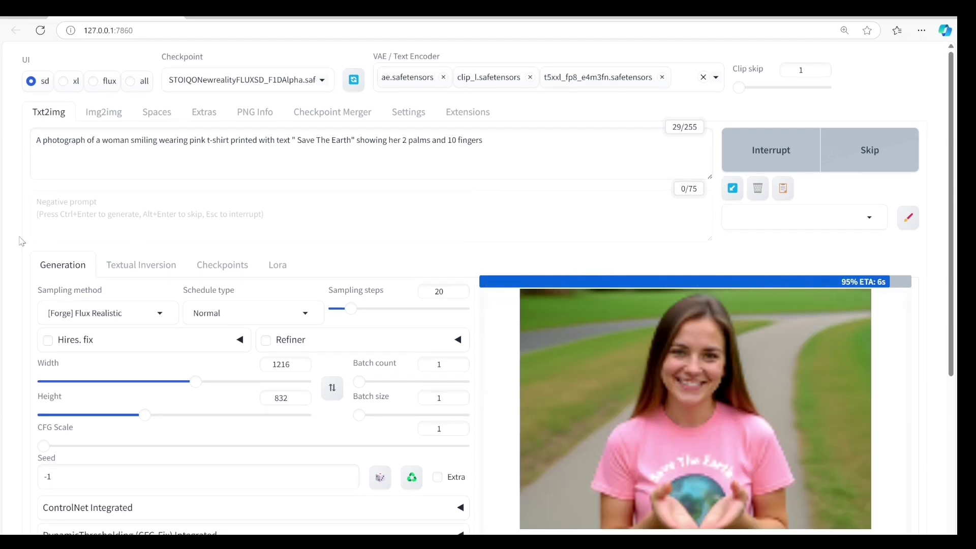
Inspect the smiling woman in the pink 'Save The Earth' shirt full size, then render again.
click(675, 400)
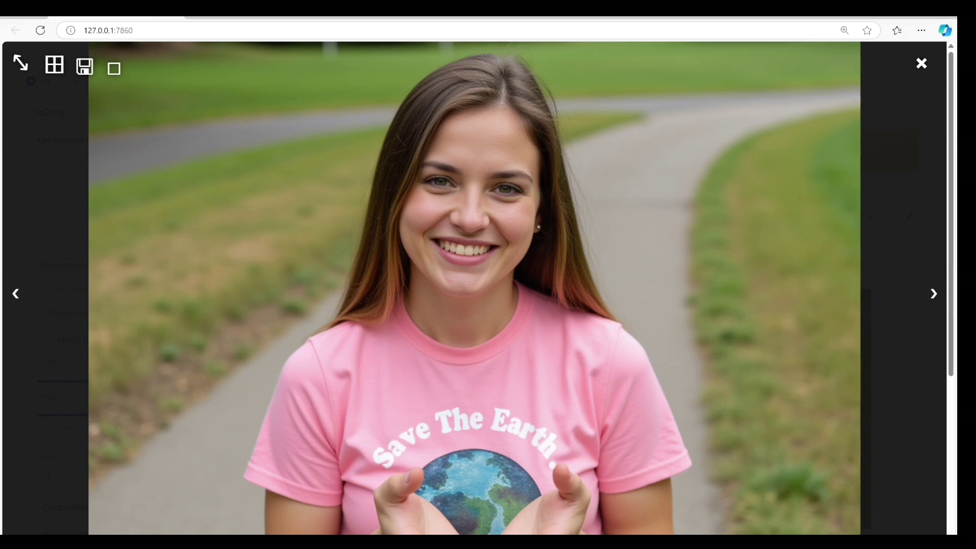
click(806, 241)
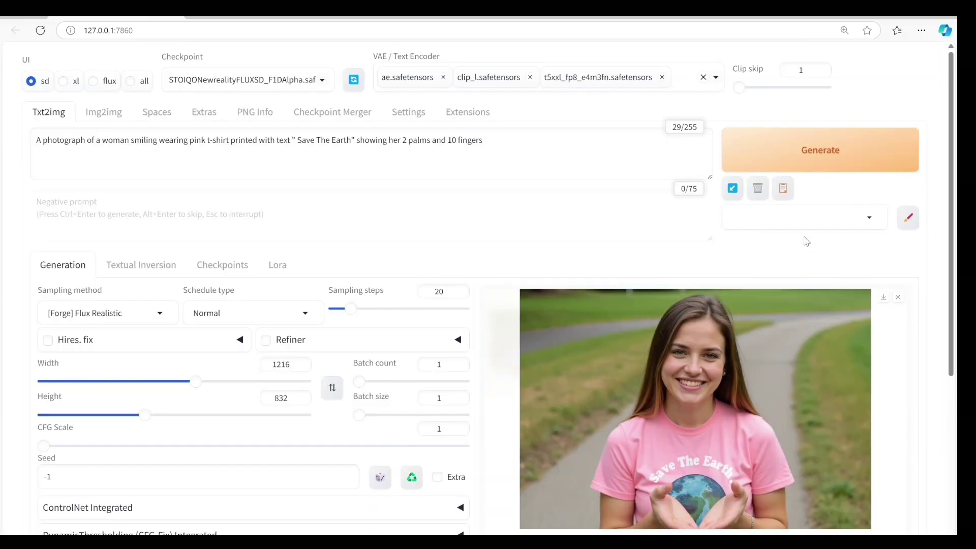
click(757, 165)
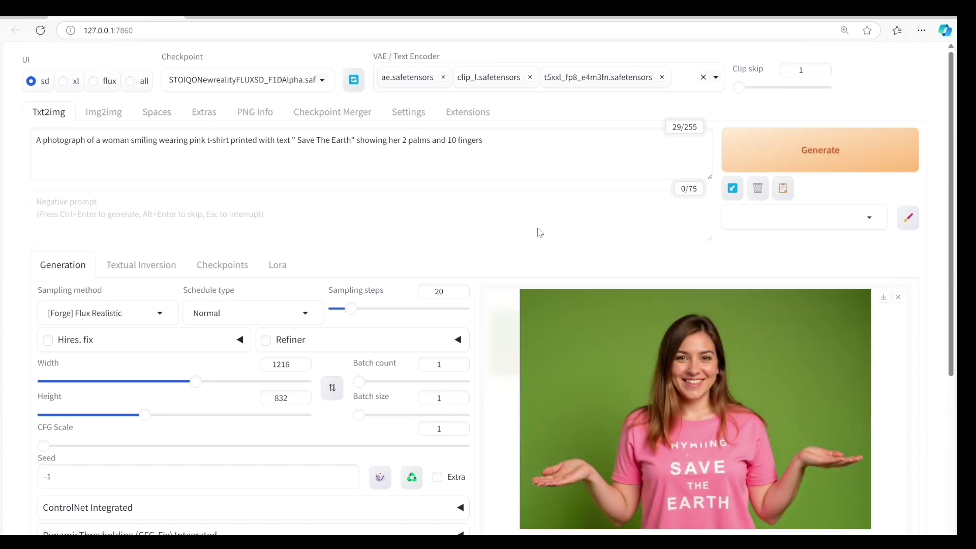
View the new pink-shirt woman full size and highlight its 1 min. 40.6 sec. time taken.
click(696, 433)
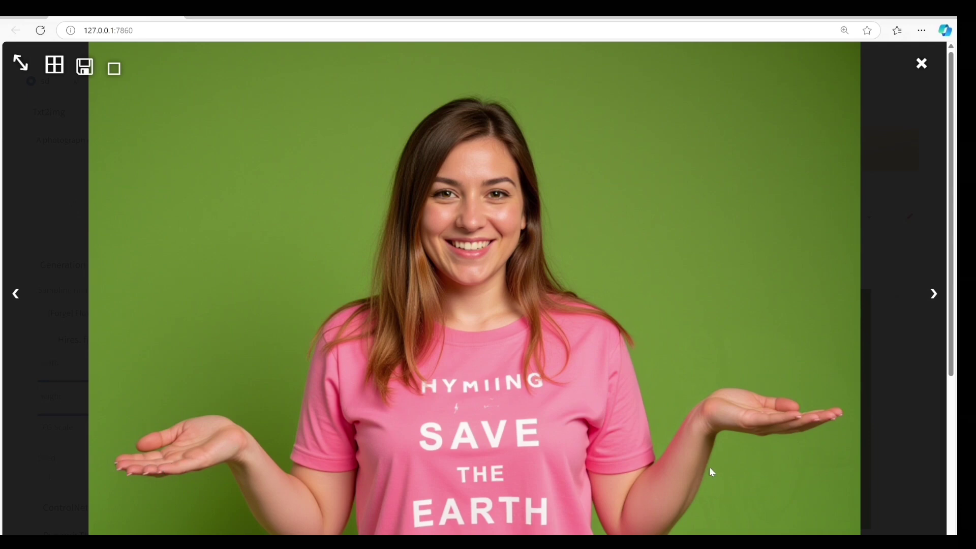
click(815, 429)
scroll(887, 295, down, 5)
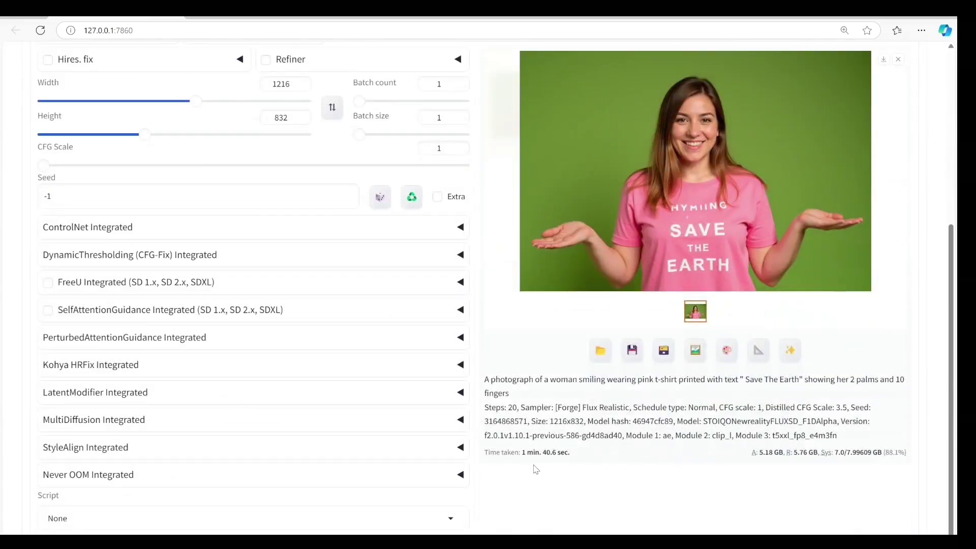
drag(522, 453, 574, 455)
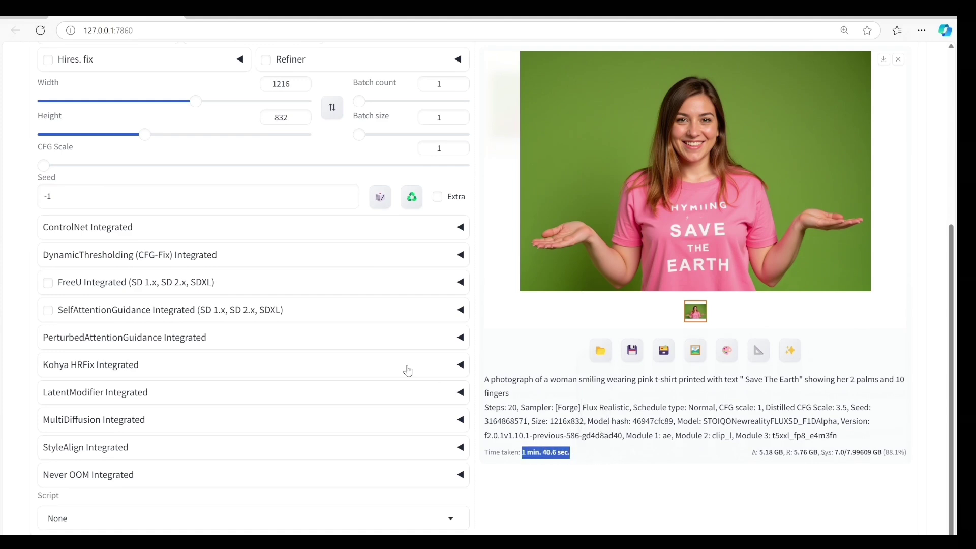
scroll(406, 371, up, 4)
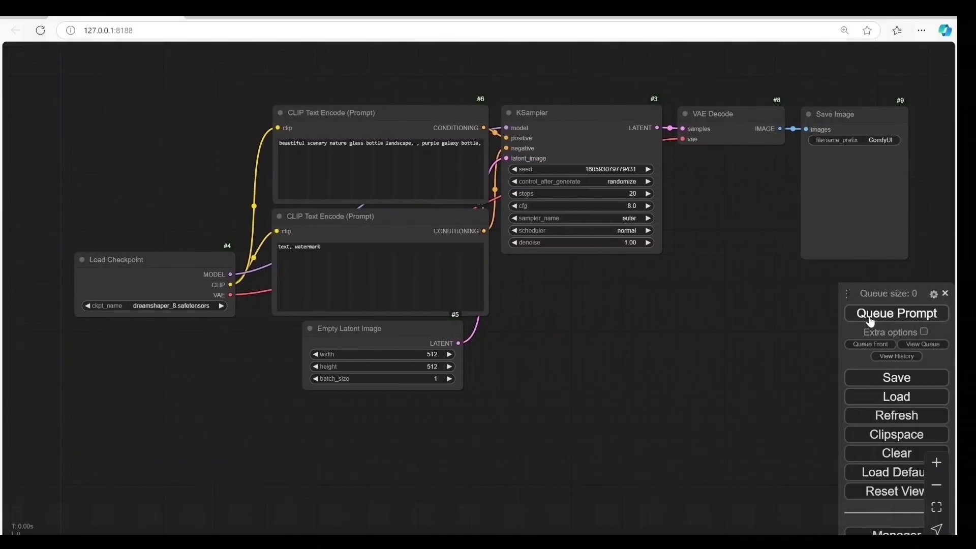
Load the STOIQONewrealityFLUXSD_F1DAlpha checkpoint in the Load Checkpoint node.
click(186, 305)
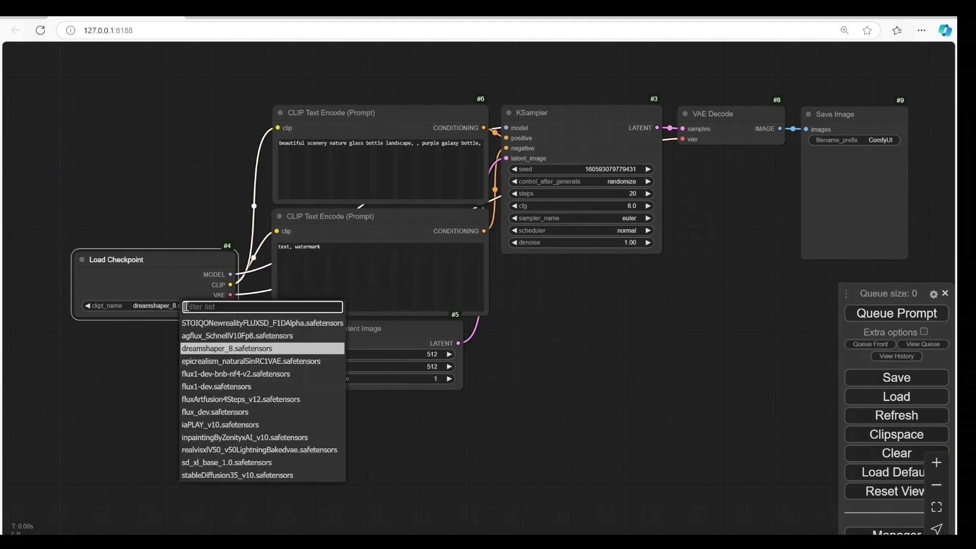
click(209, 323)
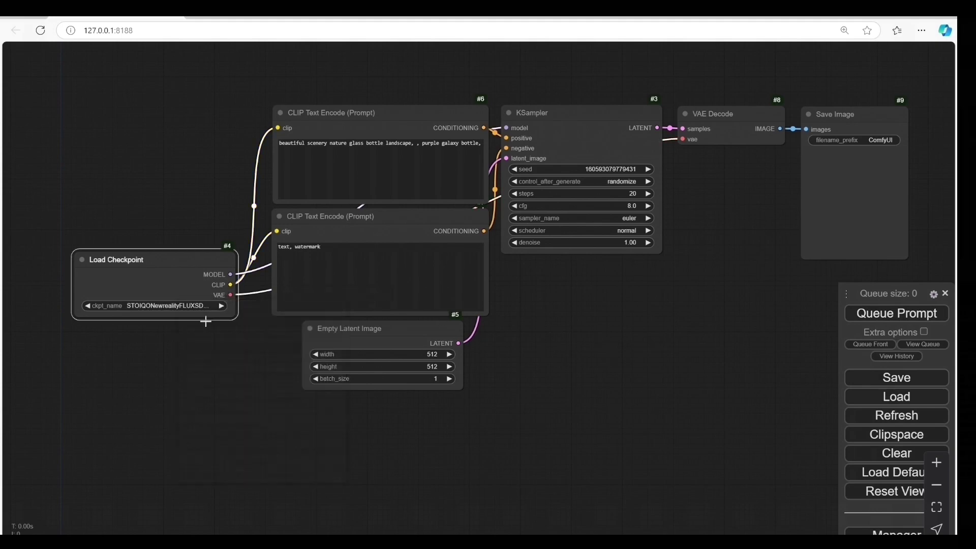
scroll(204, 315, up, 5)
click(185, 312)
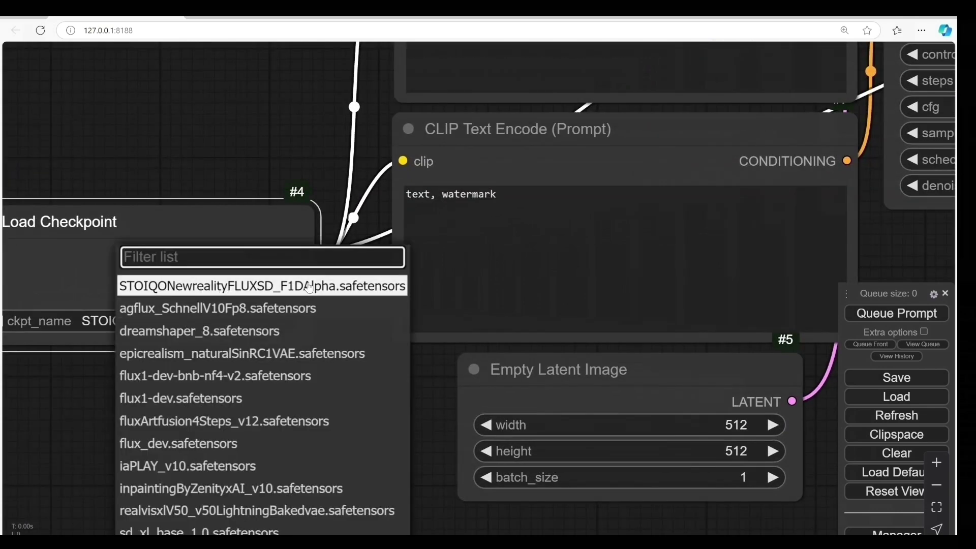
click(32, 415)
scroll(193, 398, down, 3)
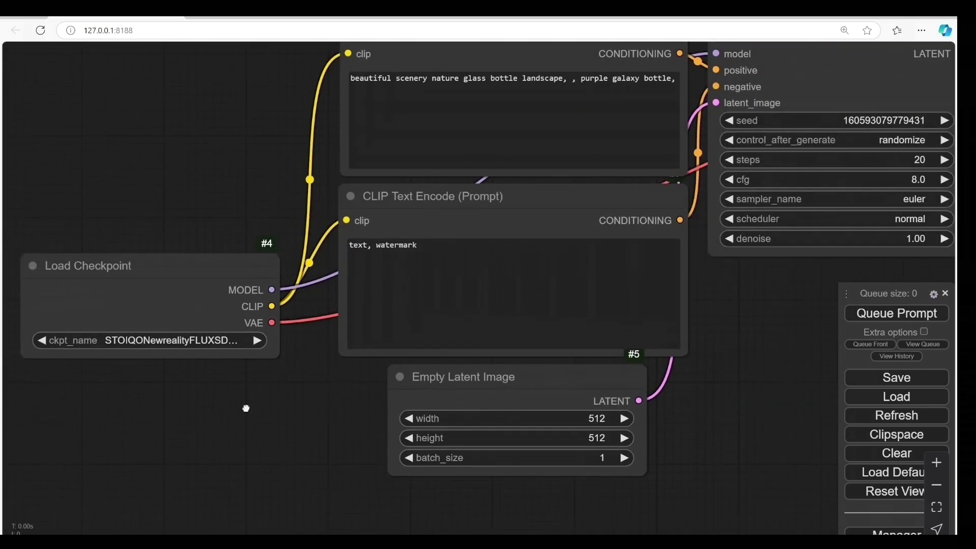
Set the Empty Latent Image size to 1216 wide by 832 high.
drag(246, 408, 97, 406)
click(442, 415)
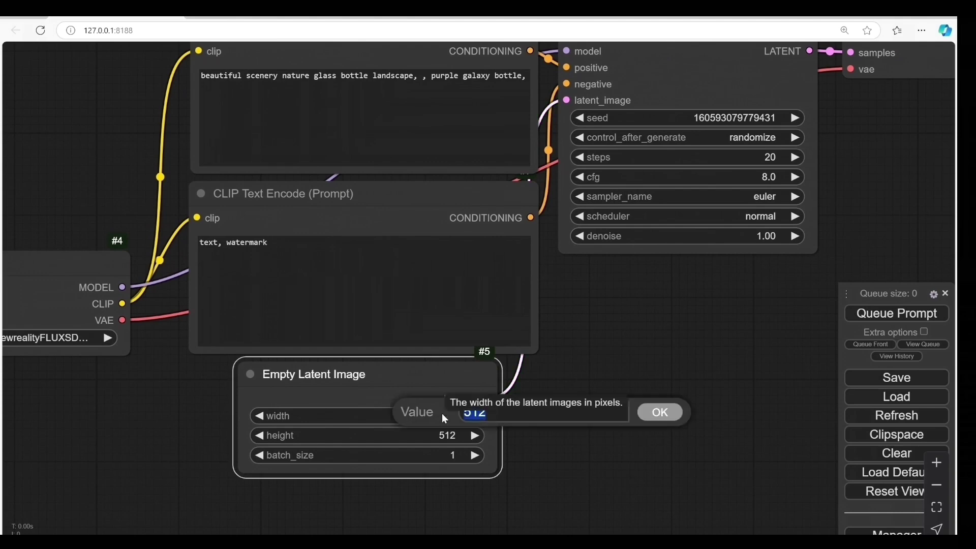
text(1216)
click(647, 418)
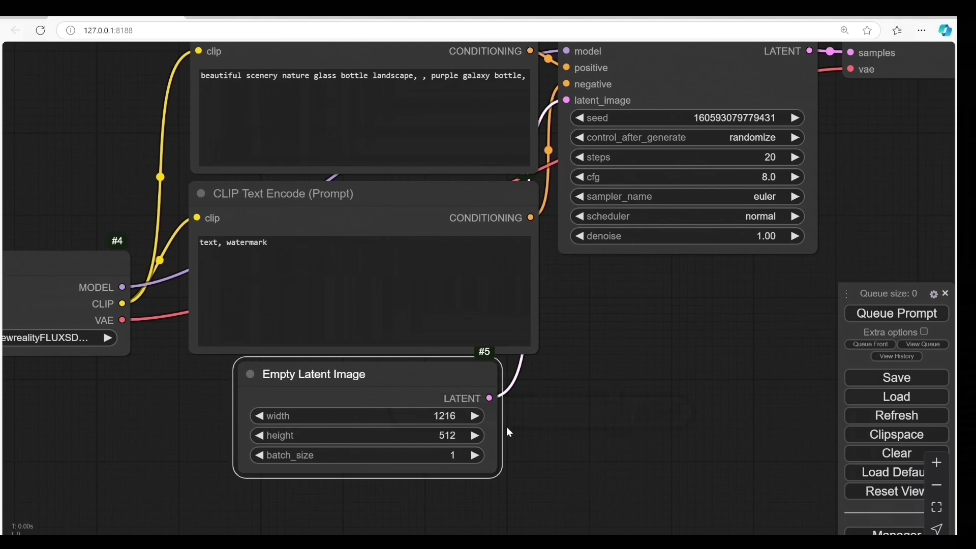
click(452, 438)
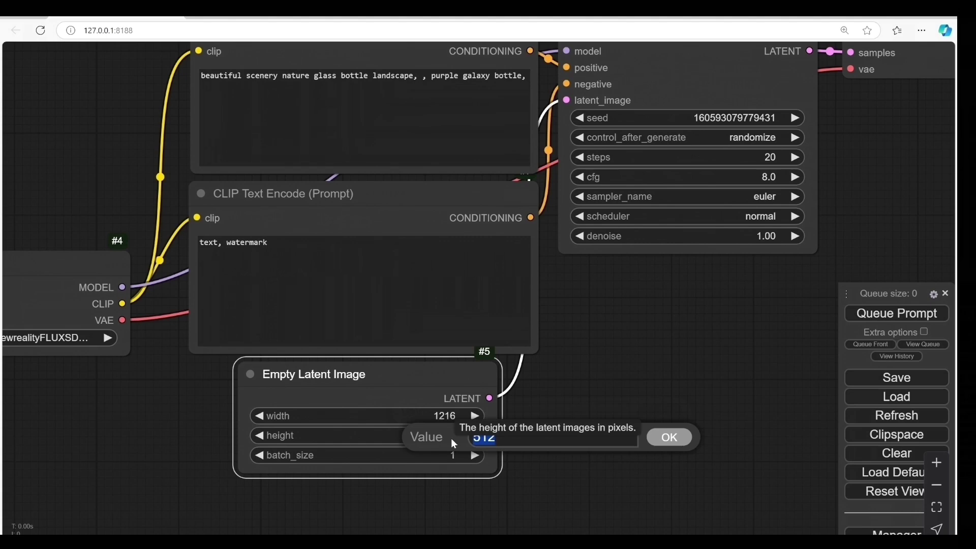
text(832)
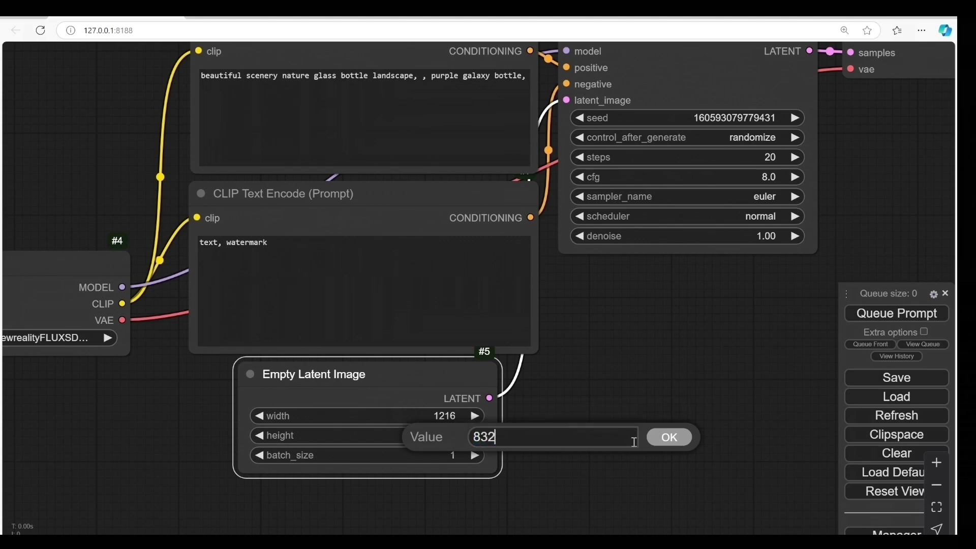
key(Return)
Set the KSampler cfg to 1.0 and its scheduler to simple.
drag(628, 369, 440, 503)
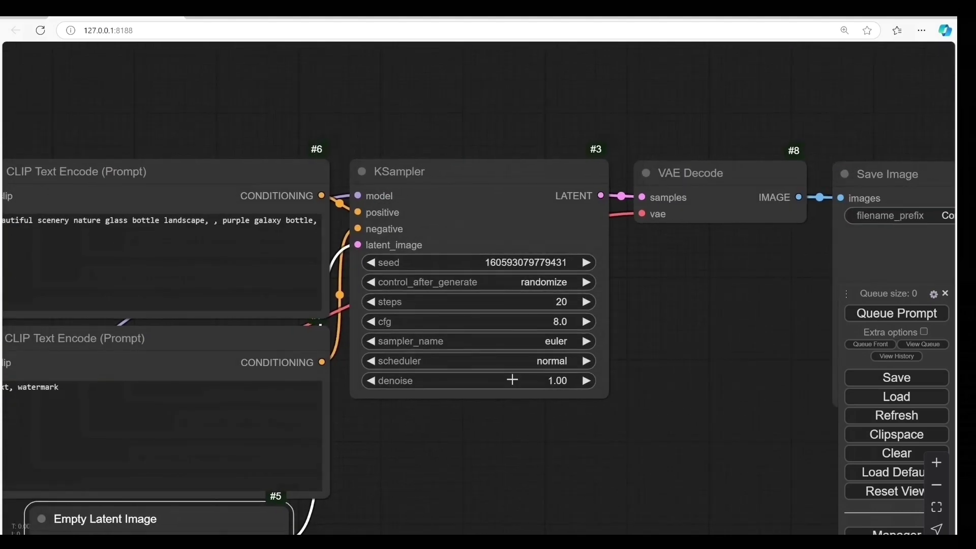
click(553, 321)
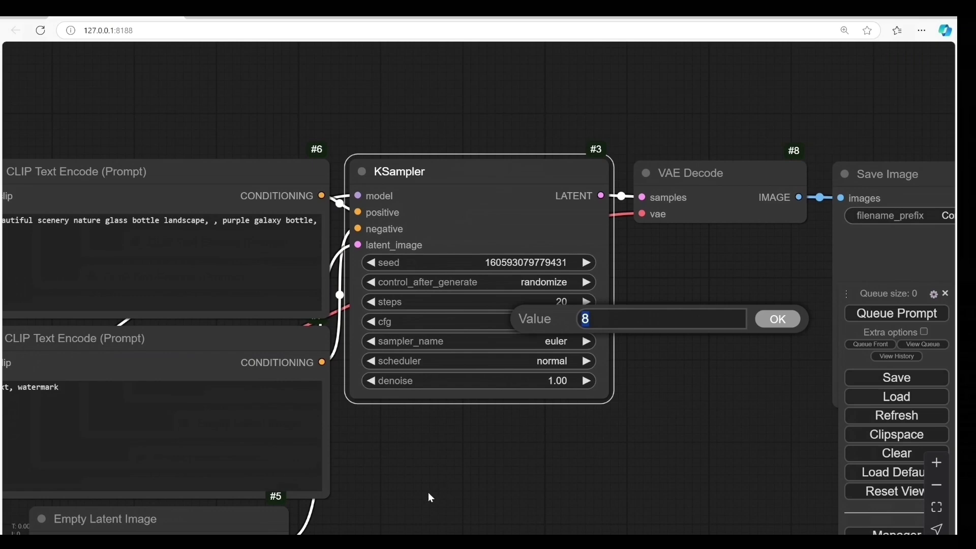
text(1)
click(767, 323)
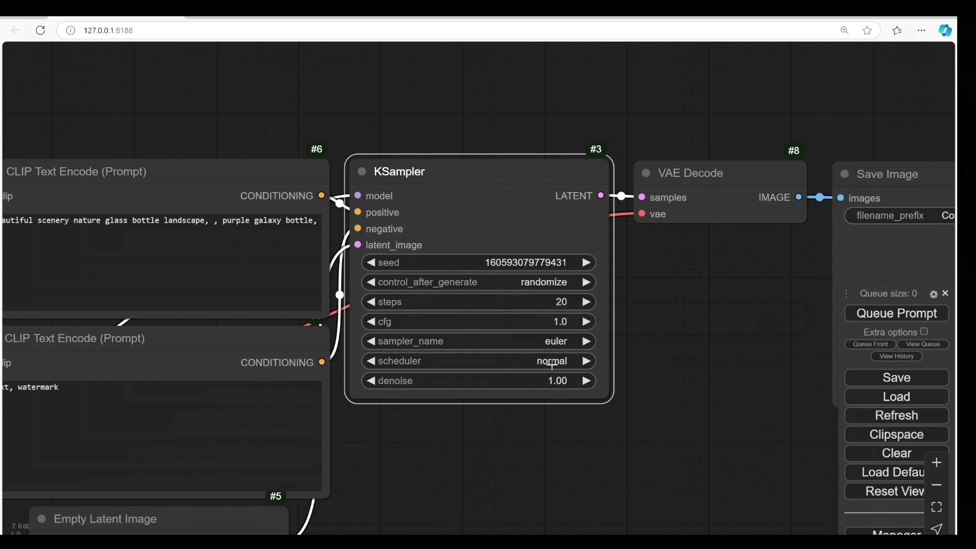
click(557, 364)
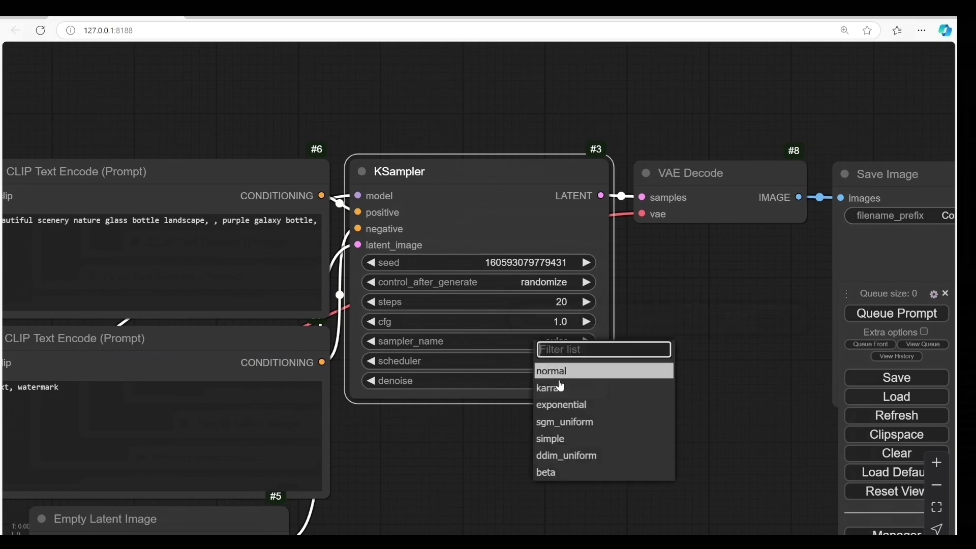
click(567, 440)
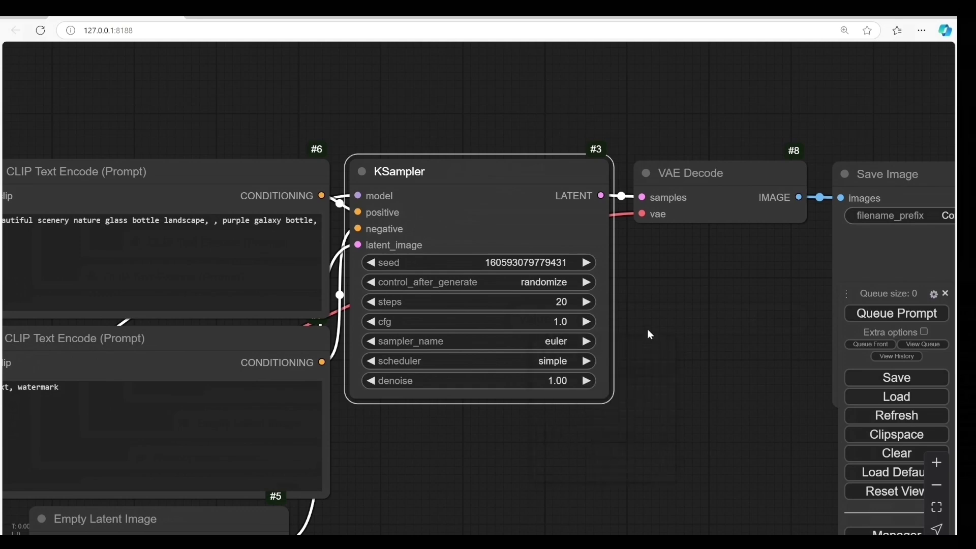
scroll(651, 335, down, 4)
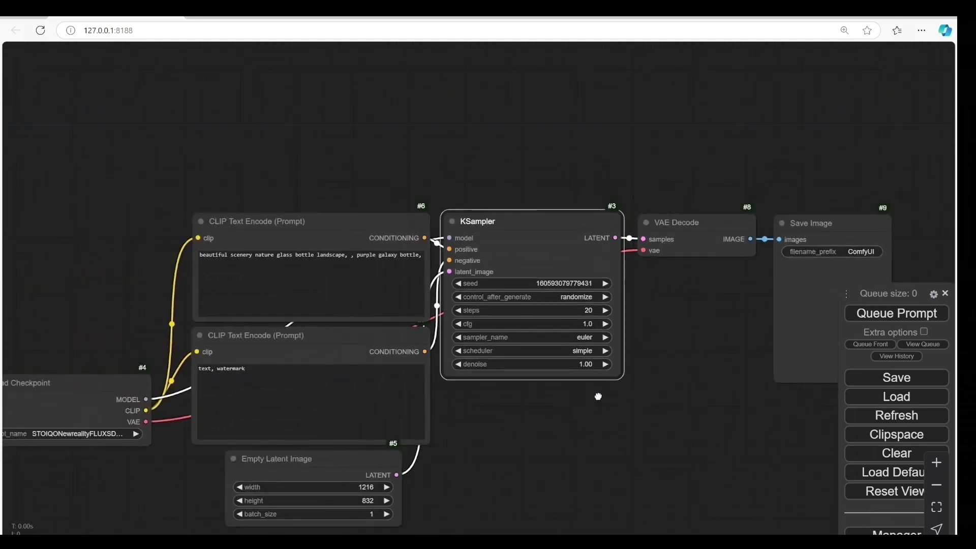
drag(598, 396, 674, 348)
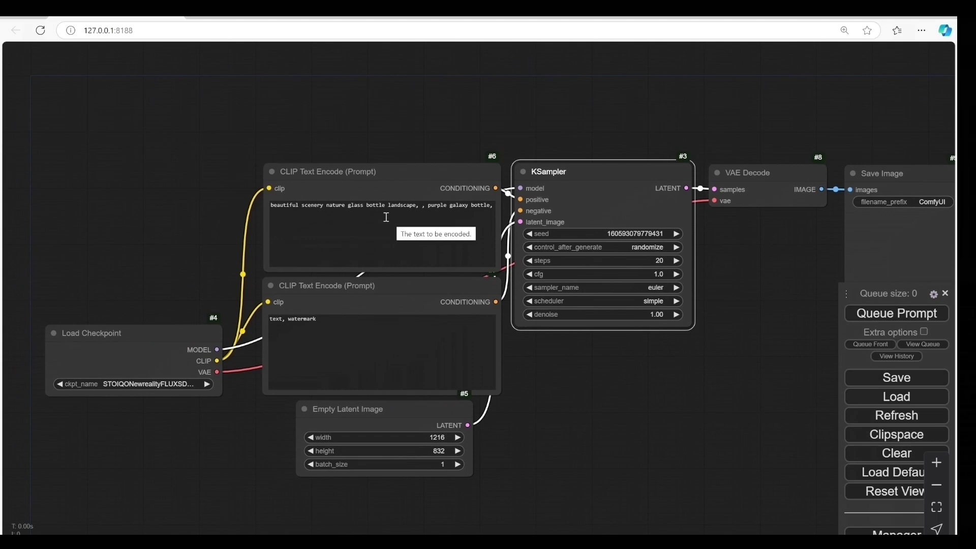
scroll(742, 408, down, 1)
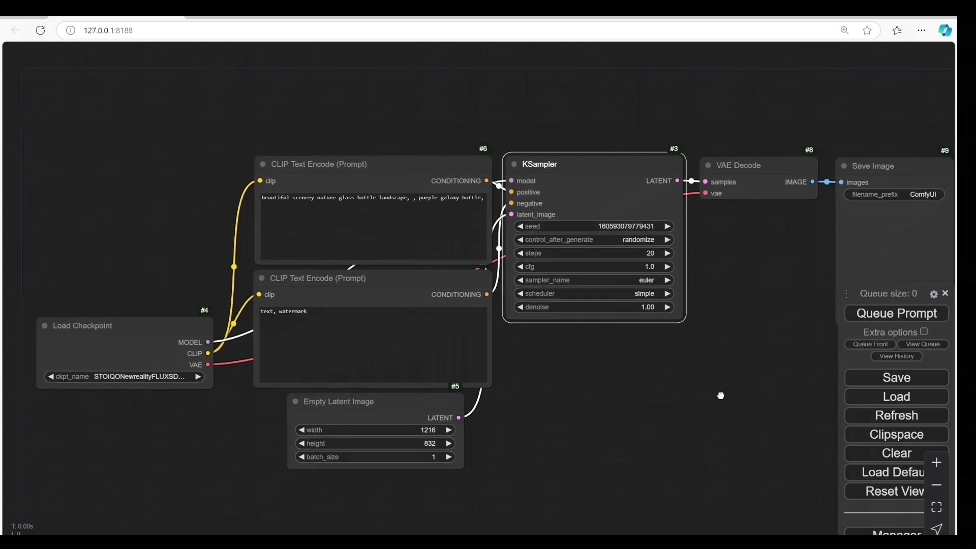
Queue the galaxy bottle render and monitor the RTX 4070's memory and utilisation in Task Manager.
click(878, 316)
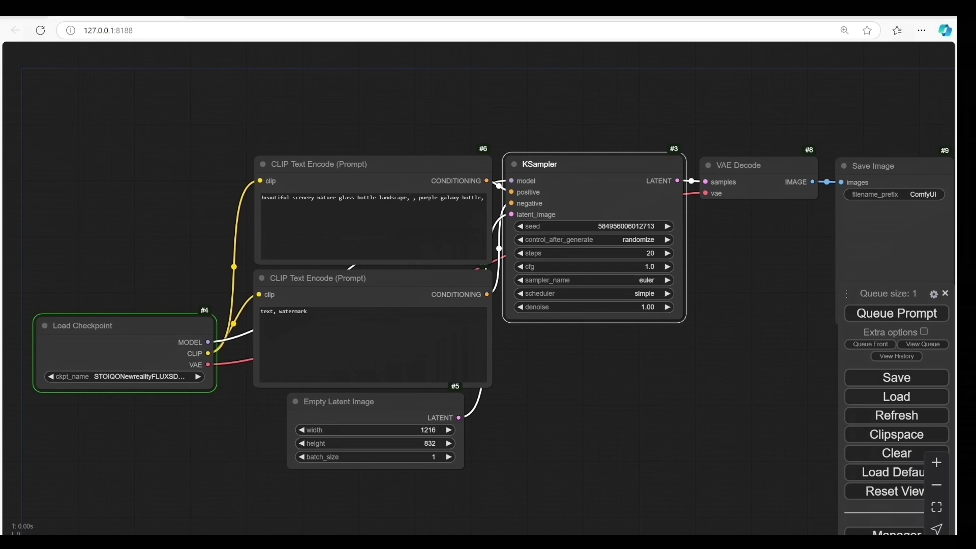
key(ctrl+shift+Escape)
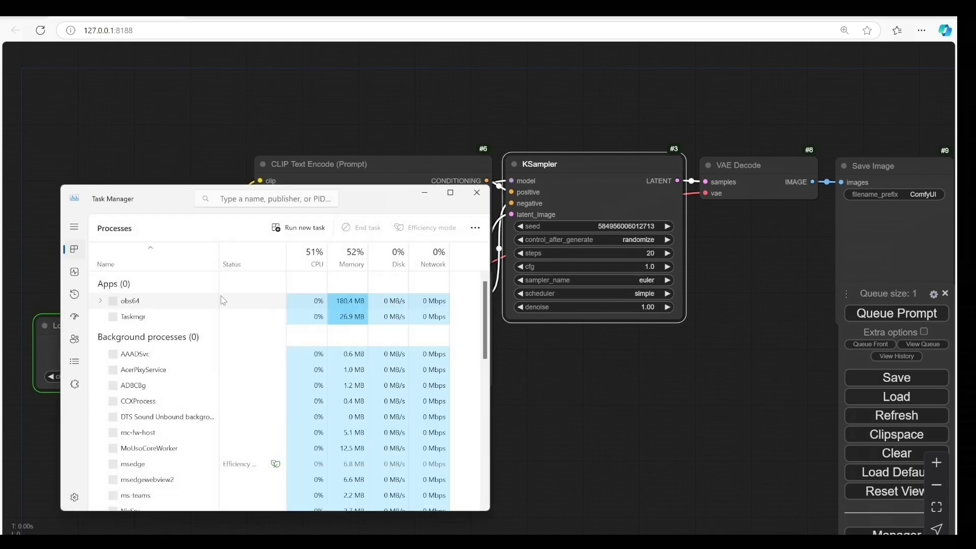
click(82, 273)
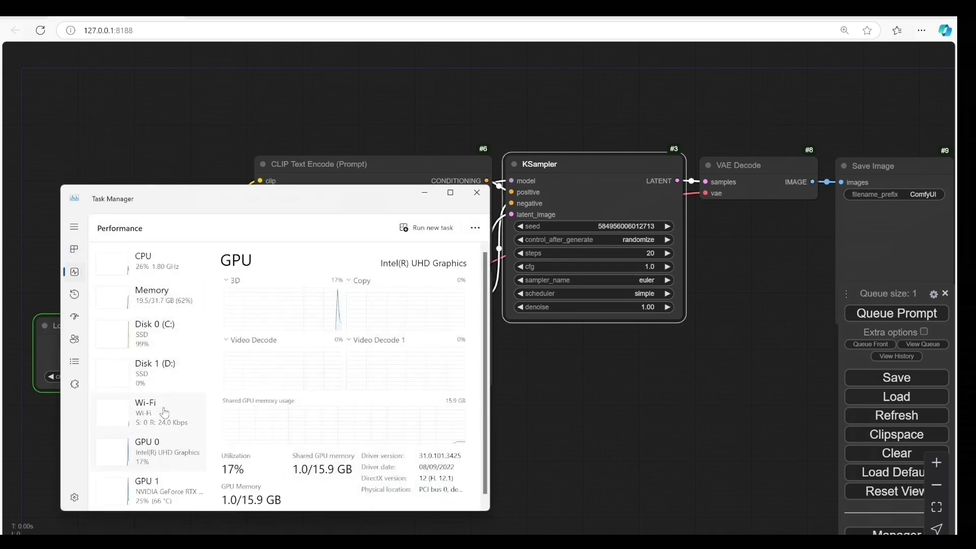
click(168, 489)
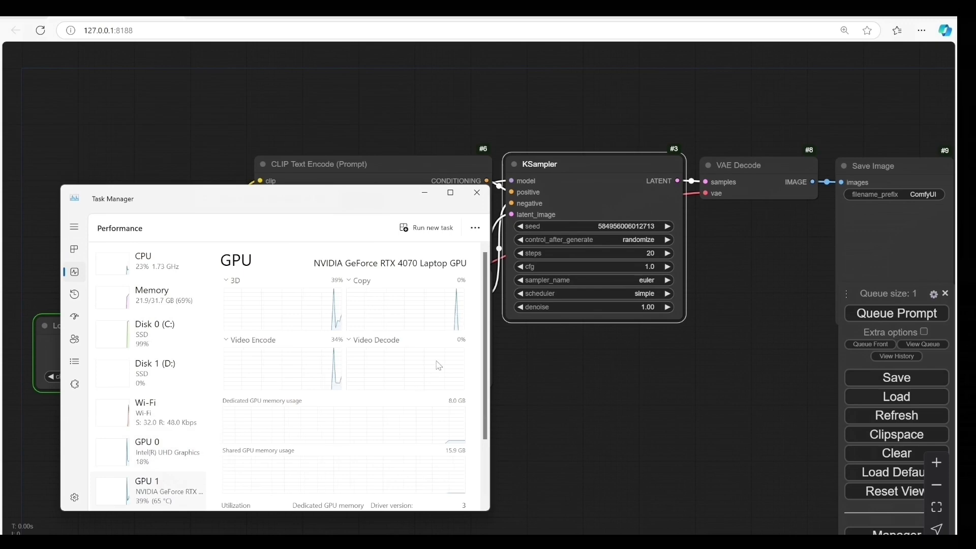
scroll(486, 348, down, 3)
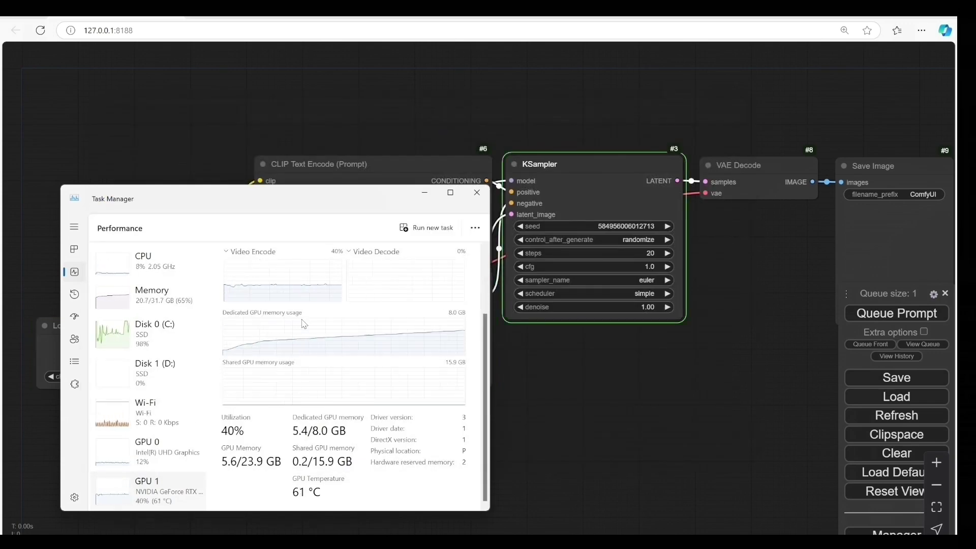
key(alt+Tab)
key(alt+Tab)
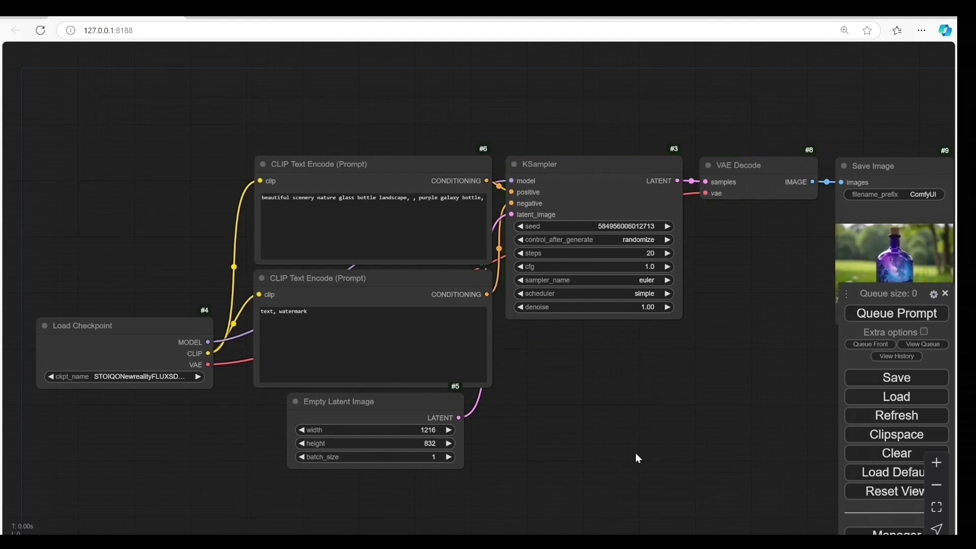
drag(672, 395, 429, 396)
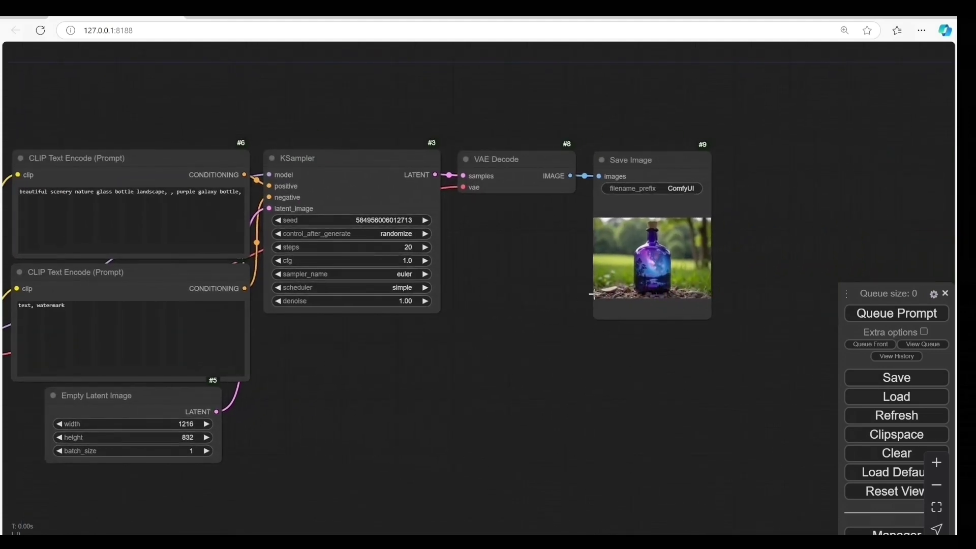
scroll(644, 239, up, 9)
scroll(644, 239, up, 4)
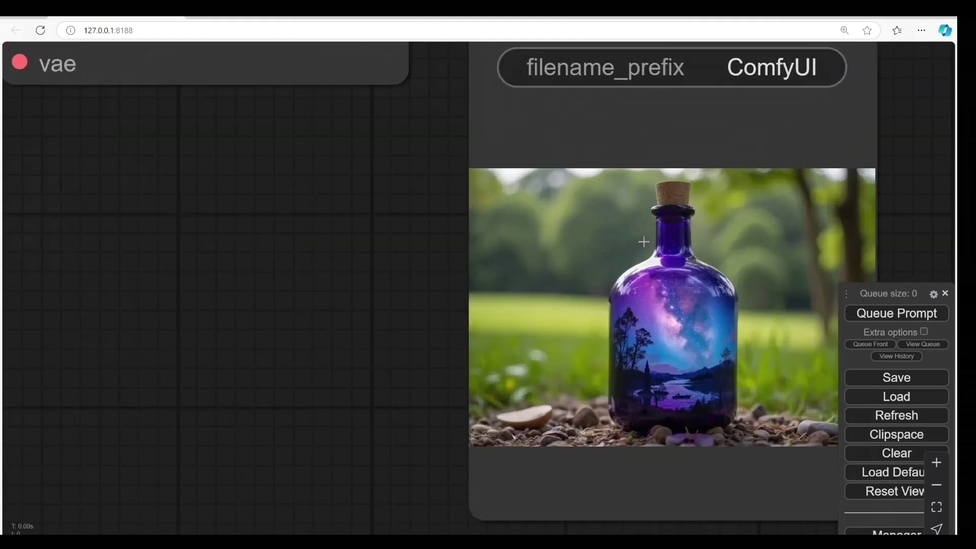
drag(644, 239, 505, 251)
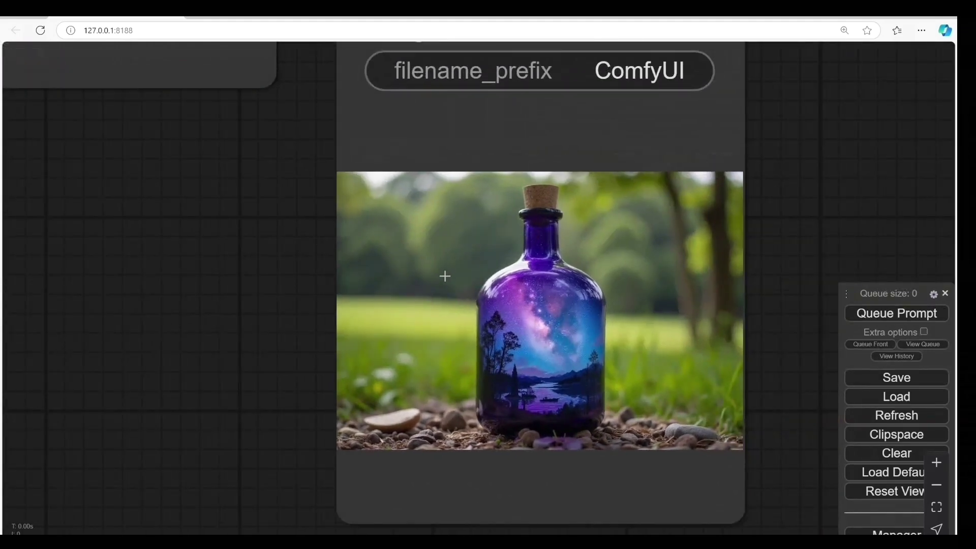
scroll(400, 340, up, 4)
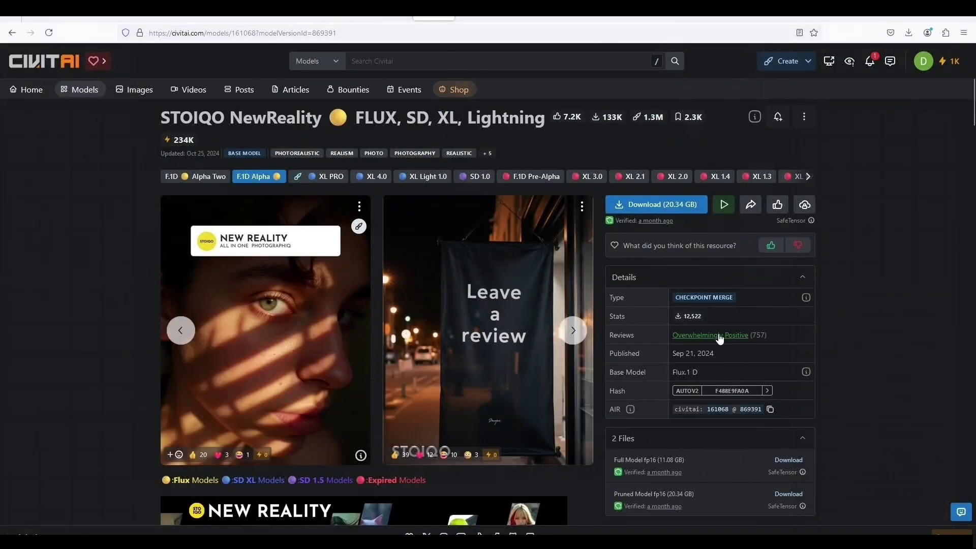
mouse_move(688, 338)
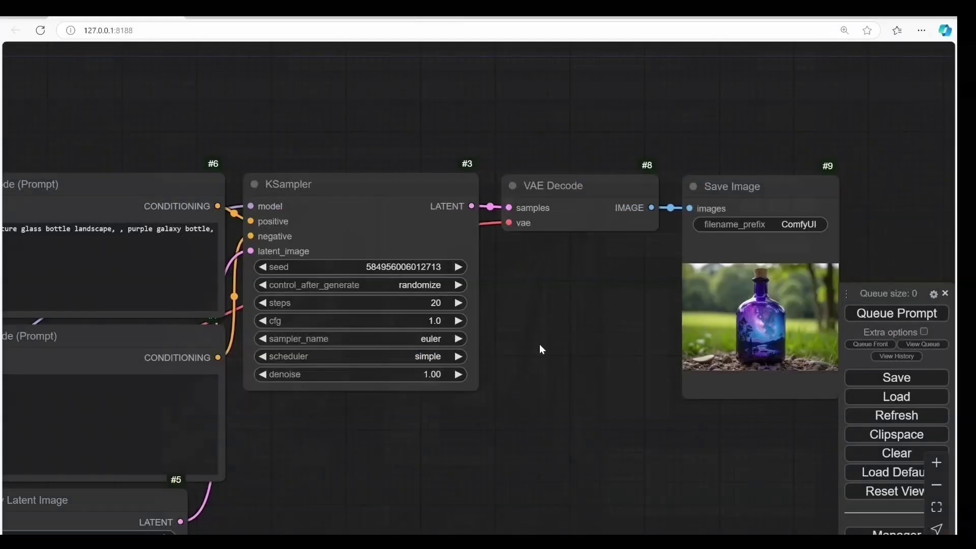
Zoom out and pan the canvas to bring the sampler and galaxy bottle preview into view.
scroll(513, 359, down, 2)
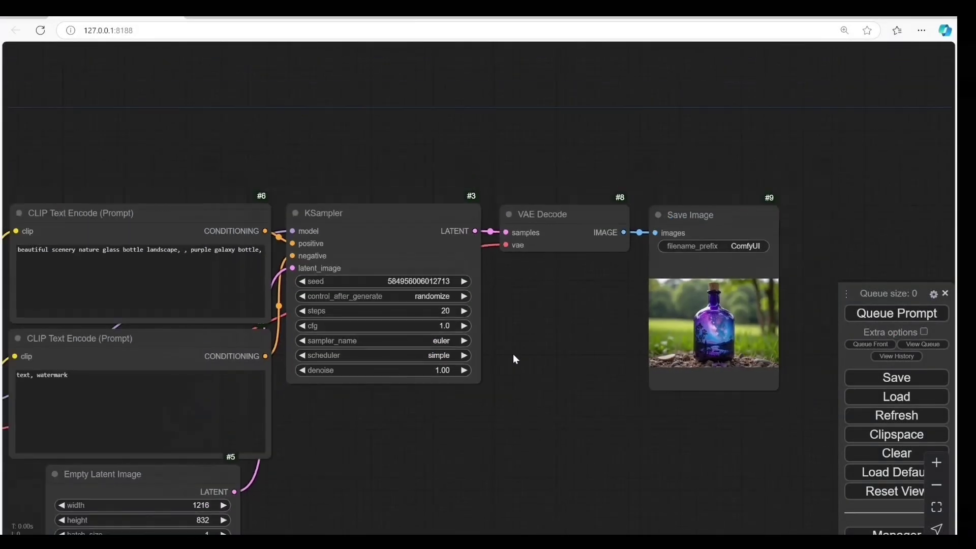
drag(492, 363, 511, 359)
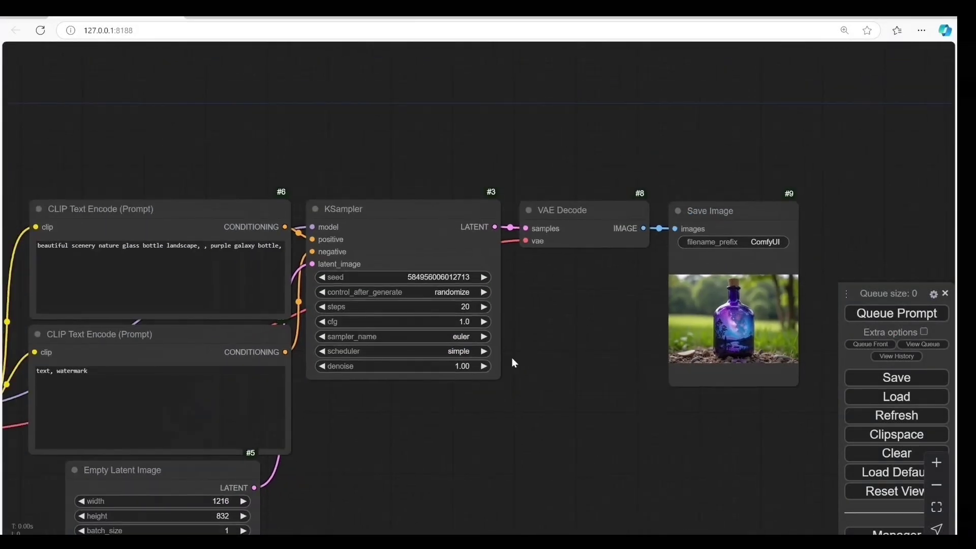